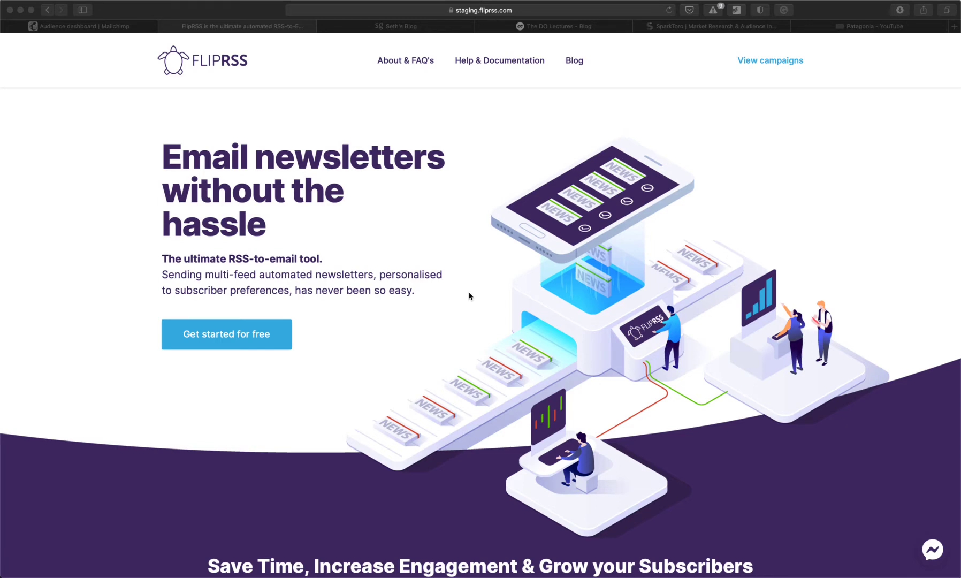
# - Open the FlipRSS Test audience's empty contacts list and its Manage contacts menu in Mailchimp
pyautogui.click(82, 32)
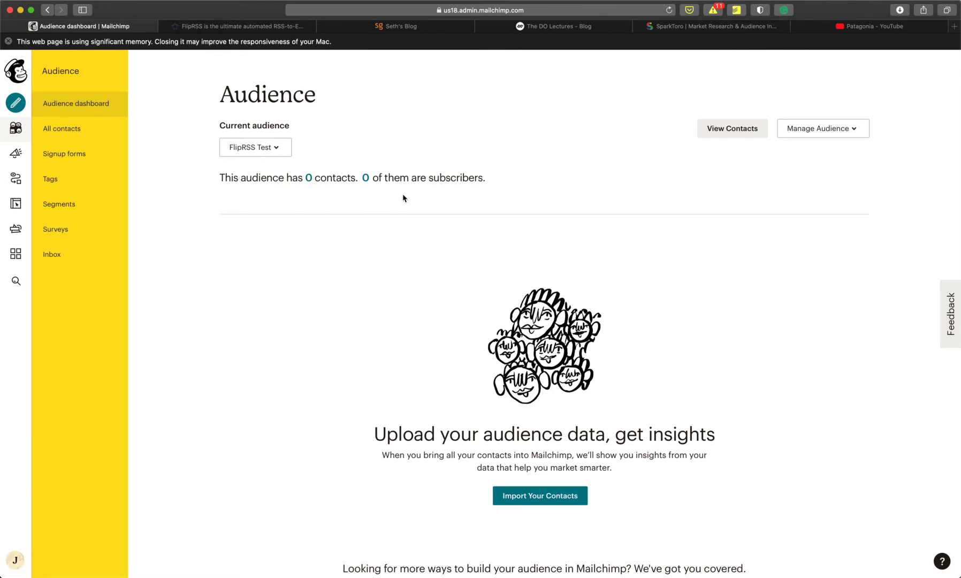
pyautogui.click(727, 133)
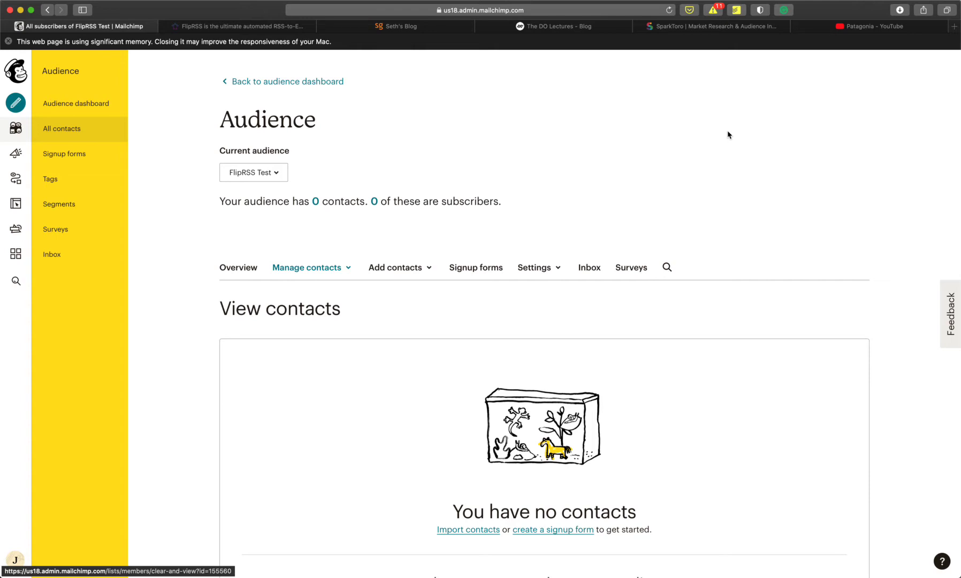
pyautogui.click(342, 270)
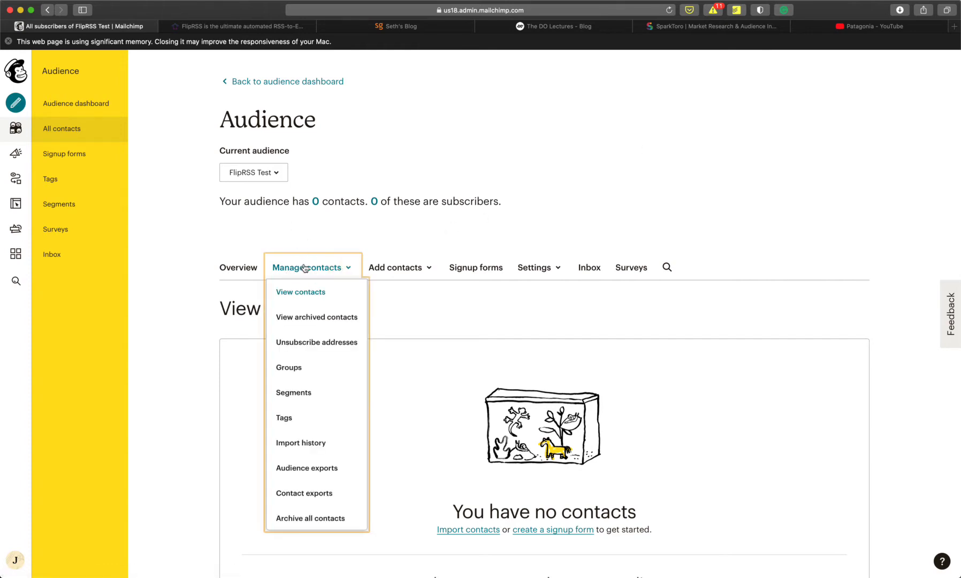
# - Start a new group category named 'Interests' from the audience's Groups page
pyautogui.click(296, 369)
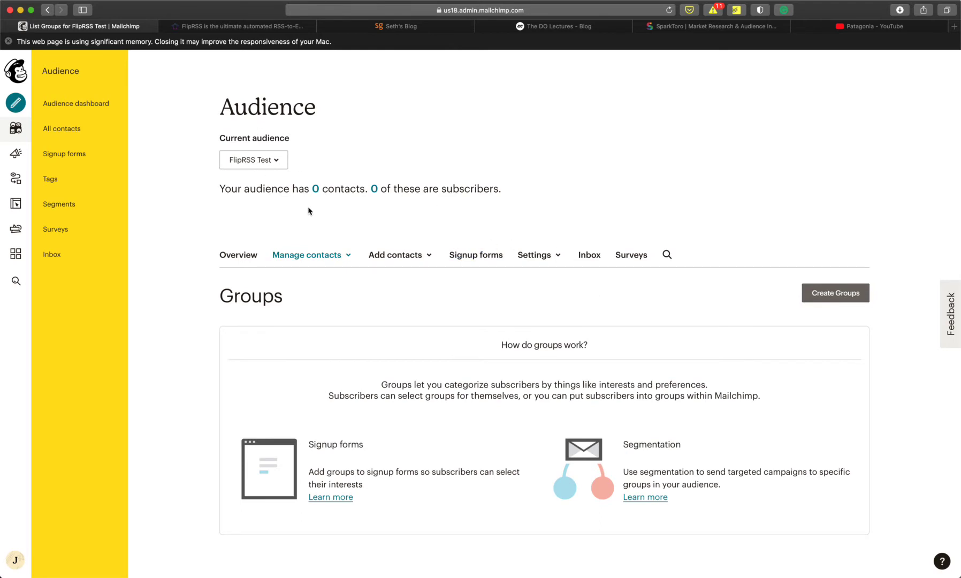
pyautogui.click(815, 296)
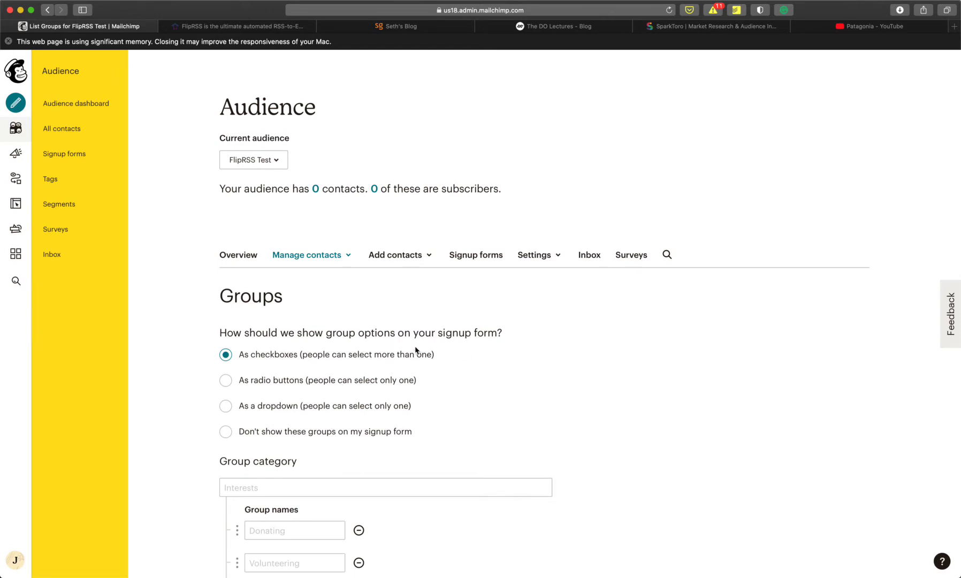
pyautogui.scroll(-3, 491, 440)
pyautogui.click(348, 402)
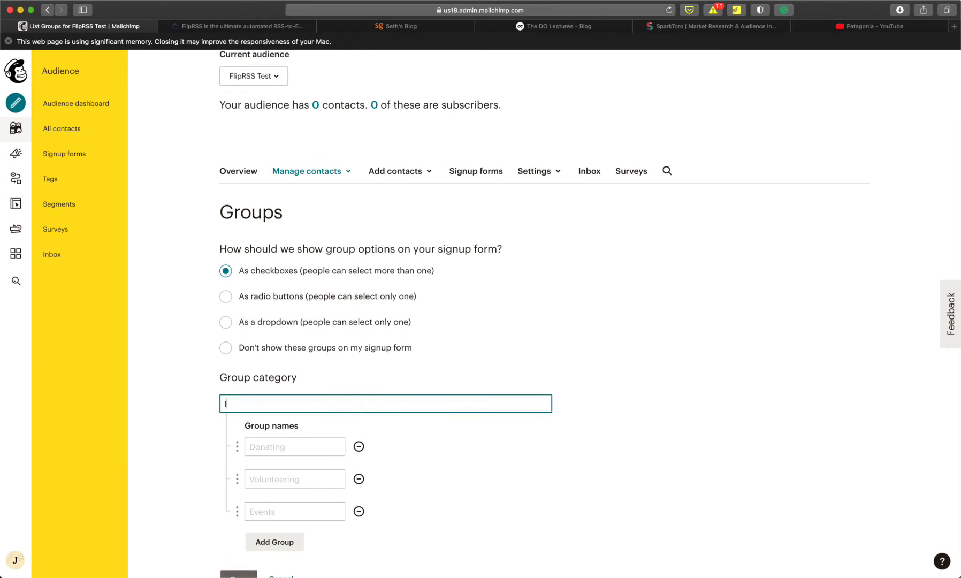
pyautogui.write('Interests')
# - Add the groups Seth, Do, Spark toro and Patagonia under Interests and save
pyautogui.click(309, 447)
pyautogui.write('Seth')
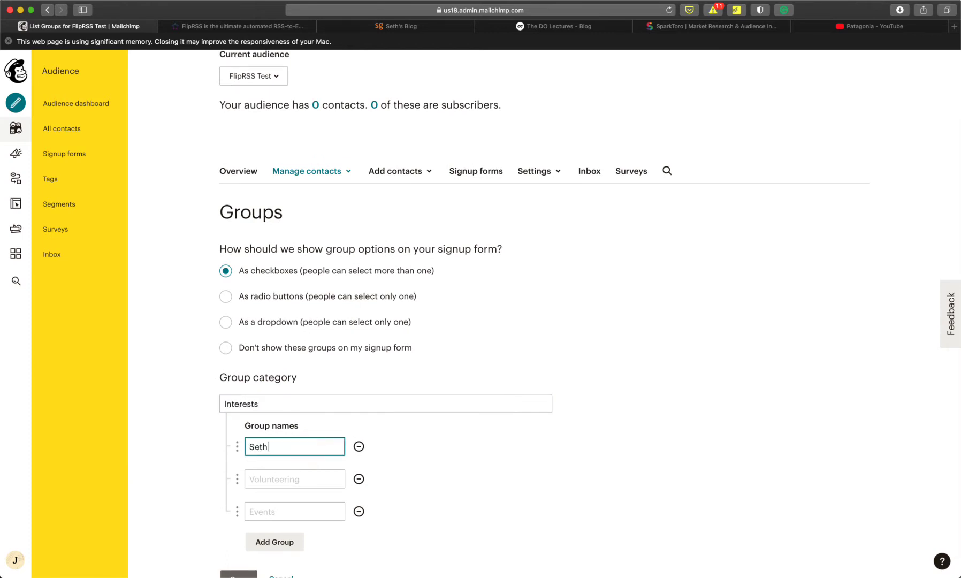
pyautogui.click(291, 478)
pyautogui.write('Do')
pyautogui.click(278, 512)
pyautogui.write('Spark toro')
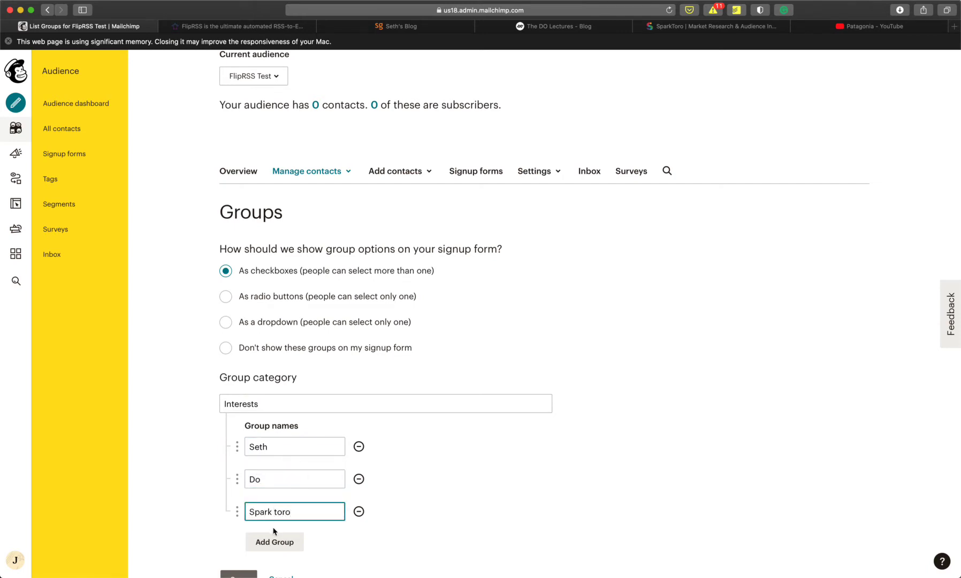
pyautogui.click(275, 542)
pyautogui.write('Patagonia')
pyautogui.scroll(-2, 420, 486)
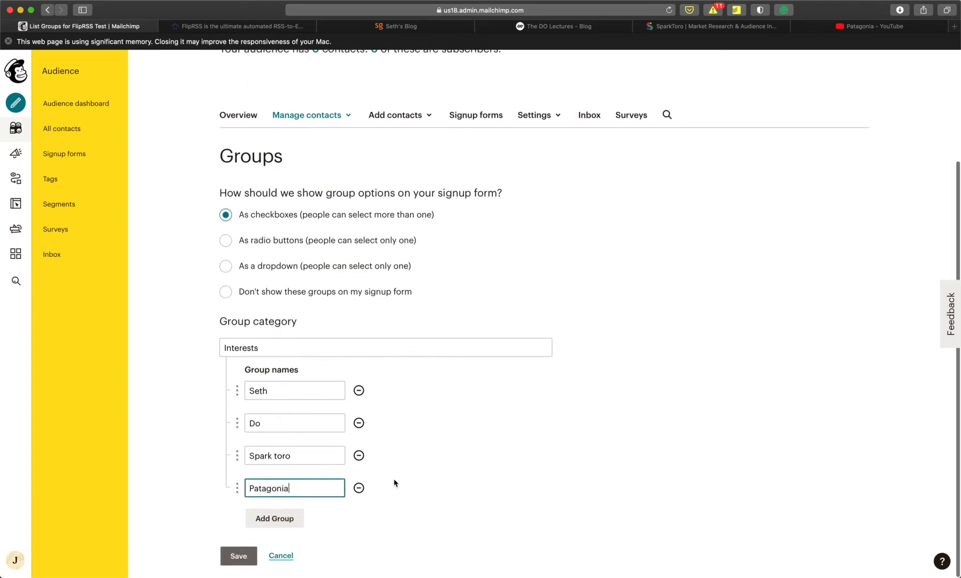
pyautogui.click(238, 556)
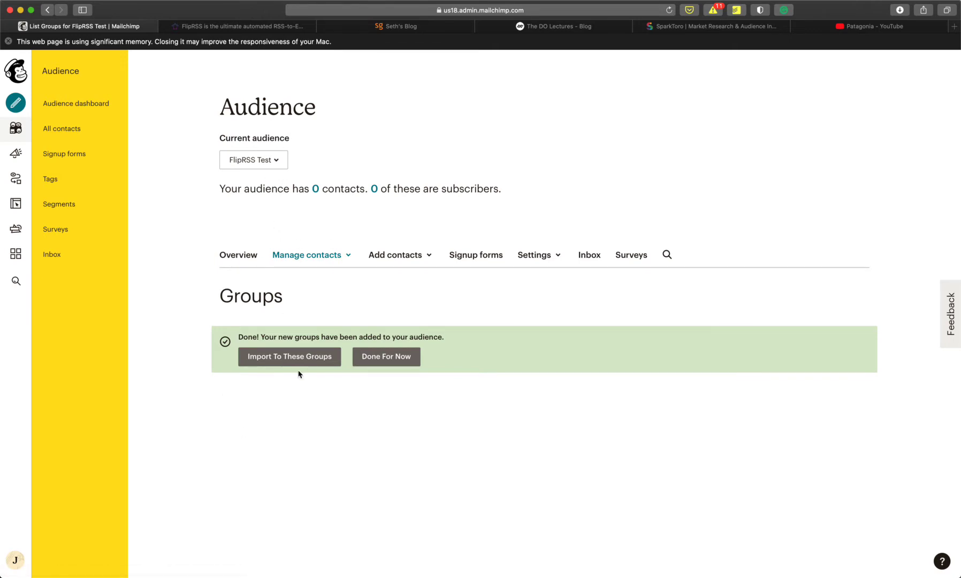
# - Create a new FlipRSS email campaign named 'FlipRSS Test' from the campaigns list
pyautogui.click(251, 27)
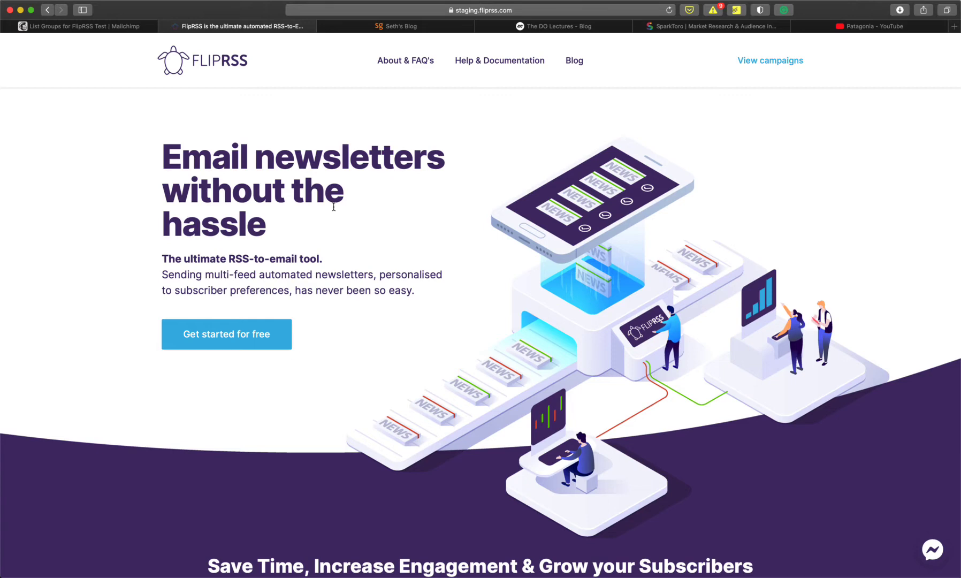
pyautogui.click(773, 63)
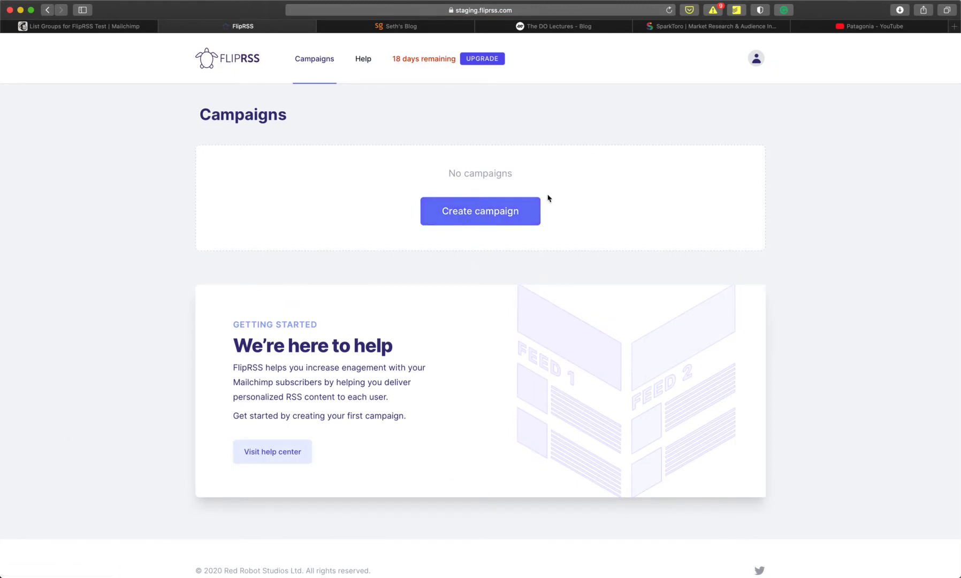
pyautogui.click(480, 214)
pyautogui.write('FlipRSS Test')
pyautogui.click(580, 350)
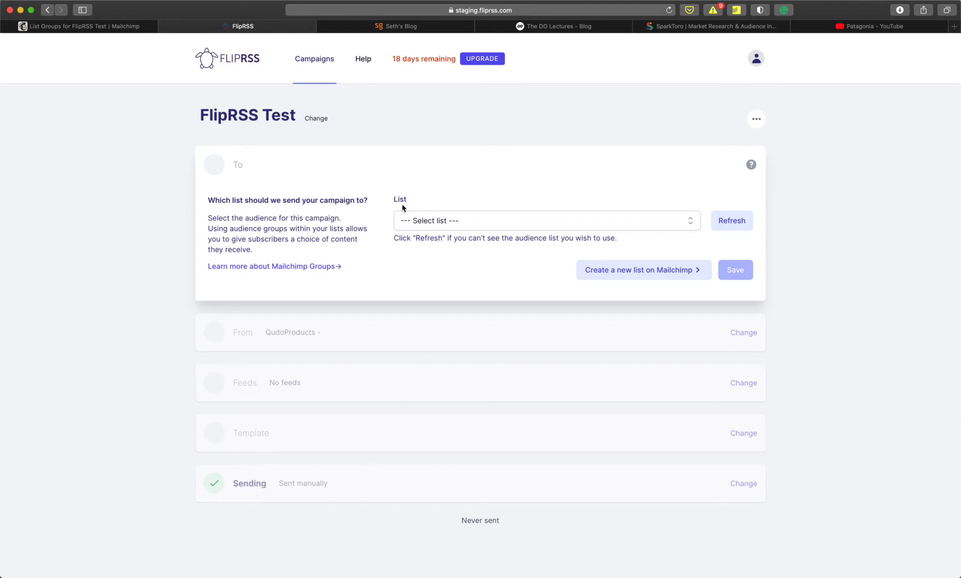
# - Choose the FlipRSS Test list as the campaign's recipients and enable Use Test Send
pyautogui.click(451, 220)
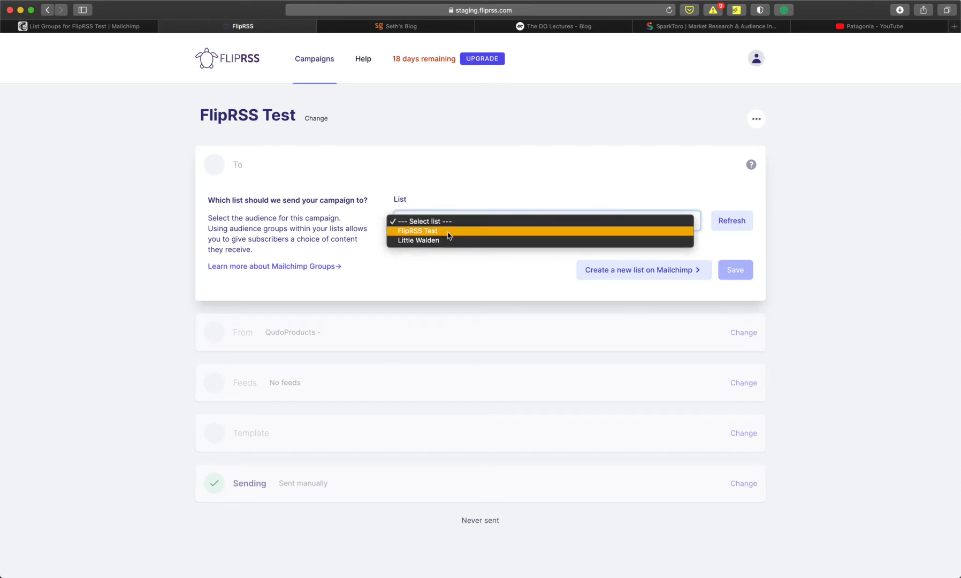
pyautogui.click(448, 235)
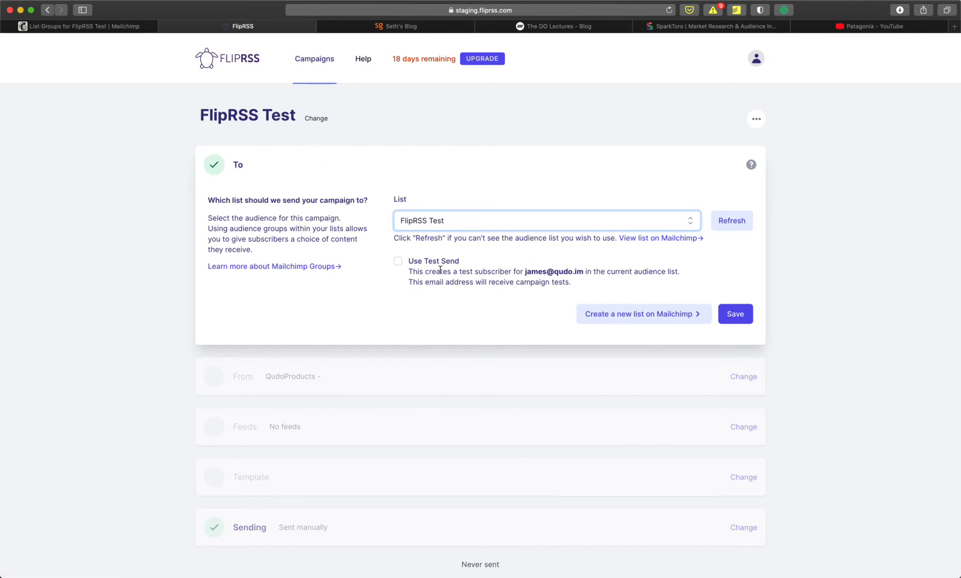
pyautogui.click(397, 262)
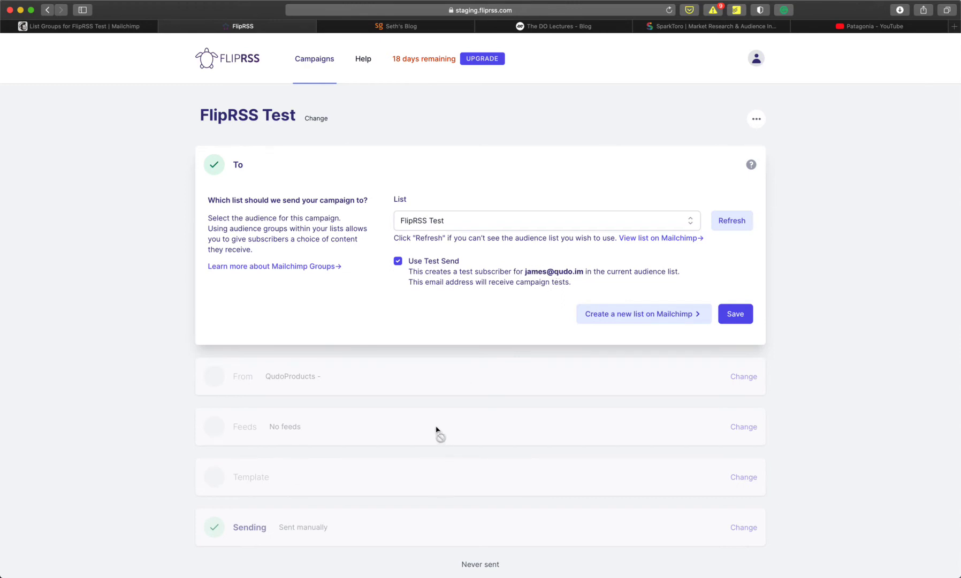
# - Save the recipients, then replace the sender name with a personal 'at FlipRSS' name and enter the sender email
pyautogui.click(740, 319)
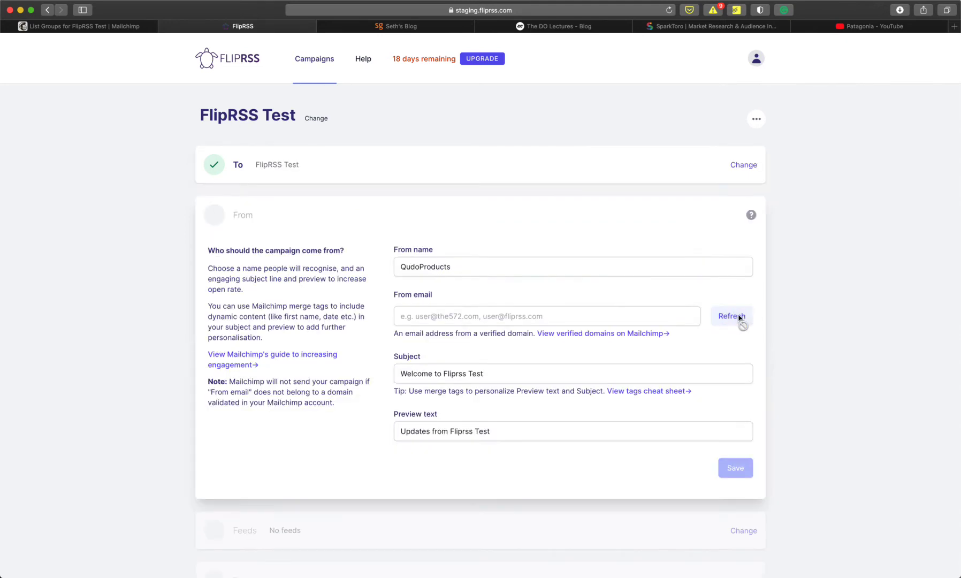
pyautogui.doubleClick(422, 270)
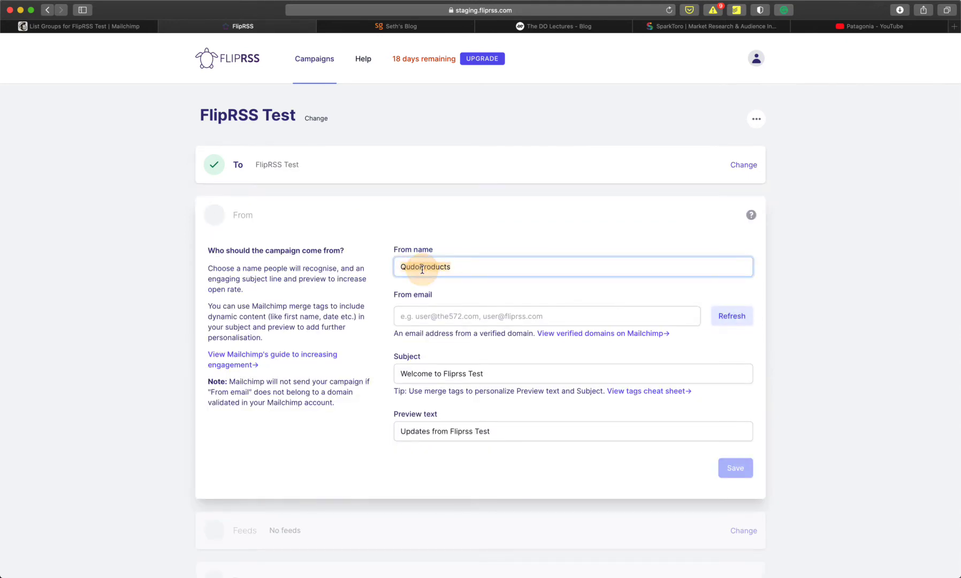
pyautogui.write('James')
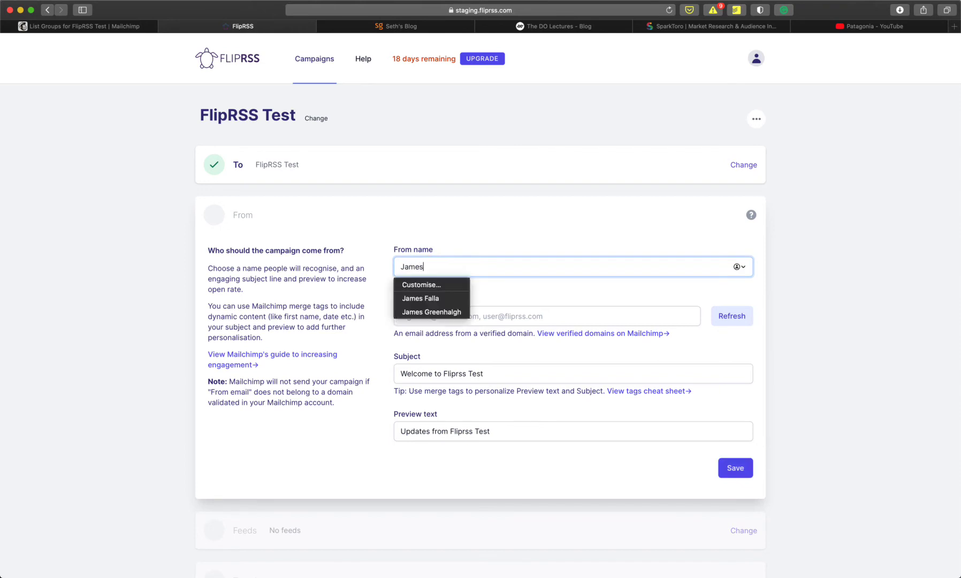
pyautogui.write(' at FlipRSS')
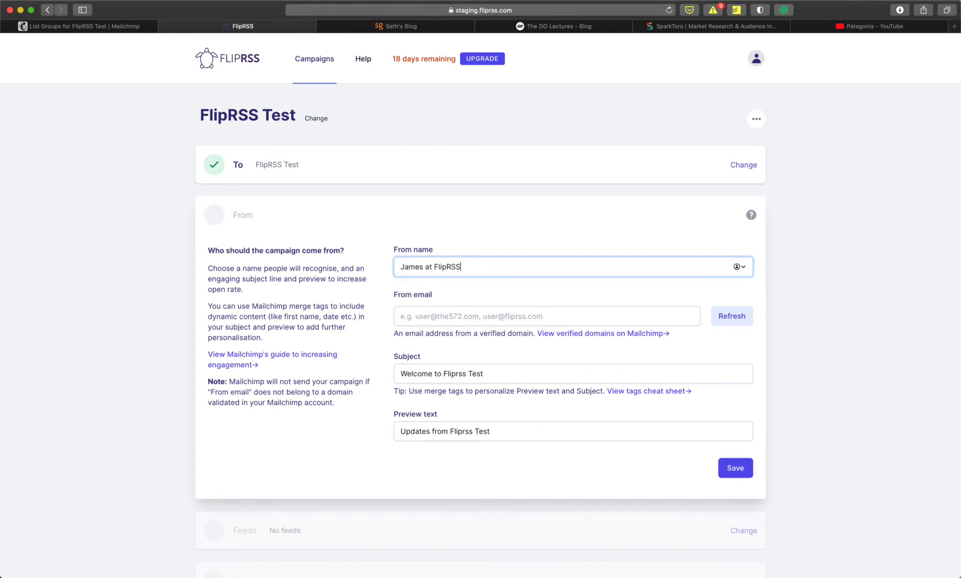
pyautogui.click(443, 320)
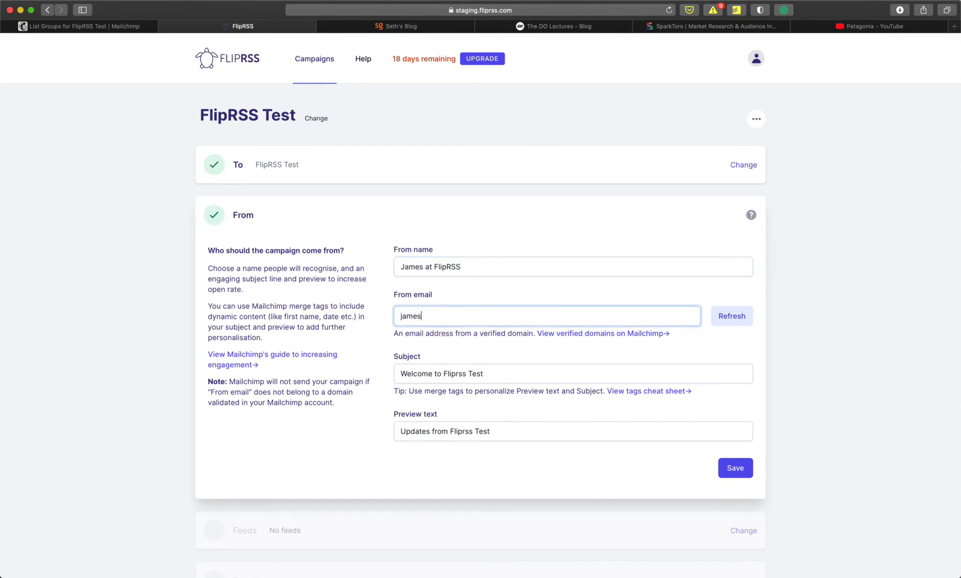
pyautogui.click(739, 469)
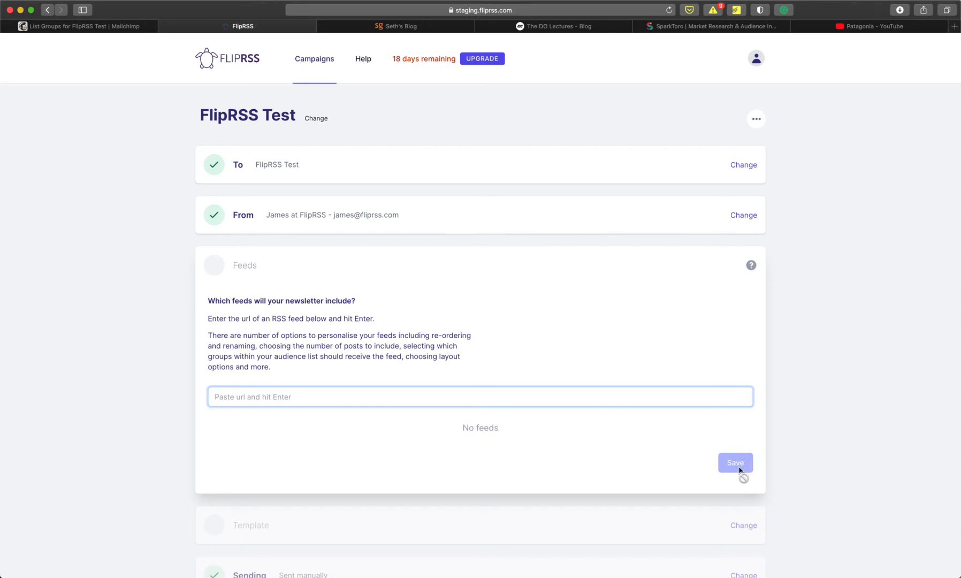
pyautogui.click(417, 25)
pyautogui.click(435, 9)
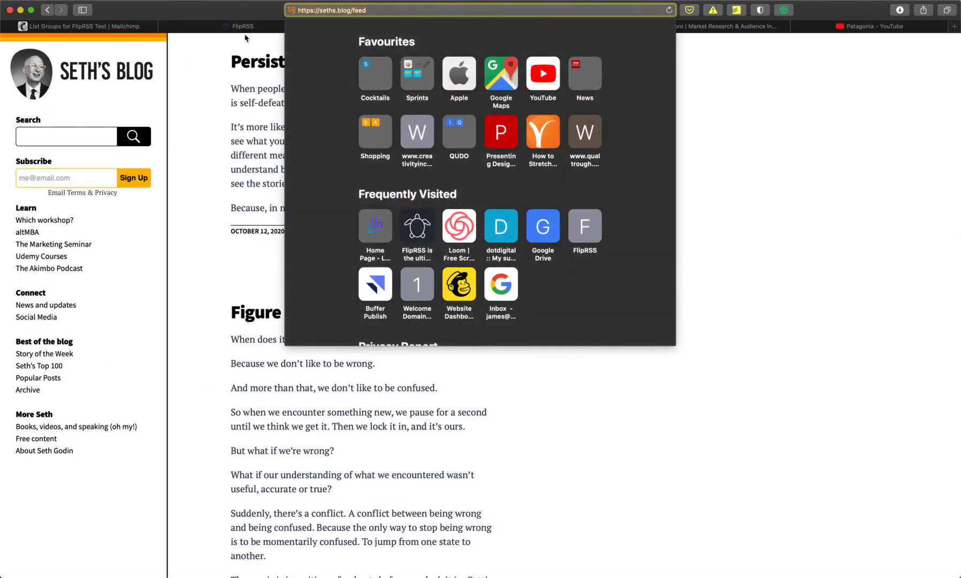
pyautogui.click(196, 28)
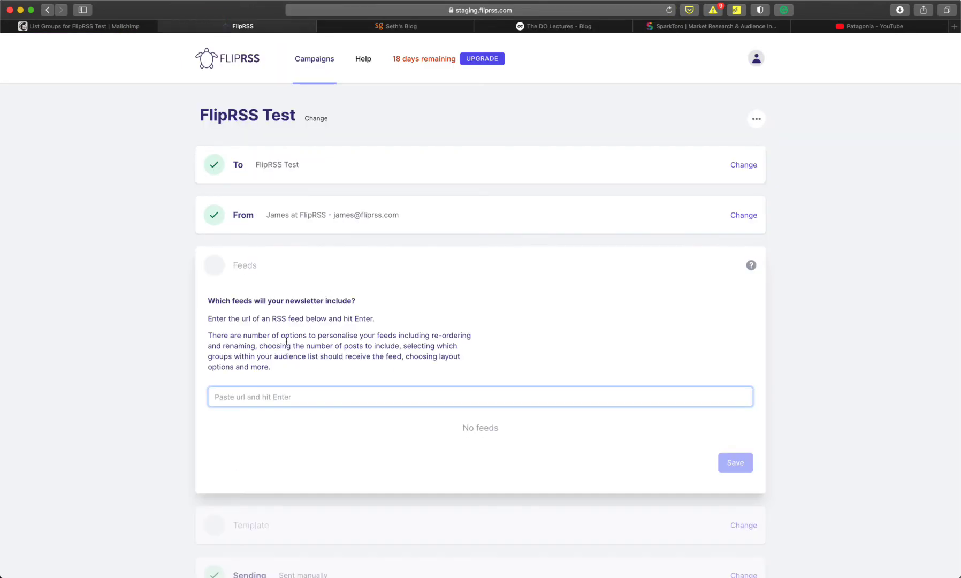
pyautogui.write('https://seths.blog/feed')
pyautogui.press('Return')
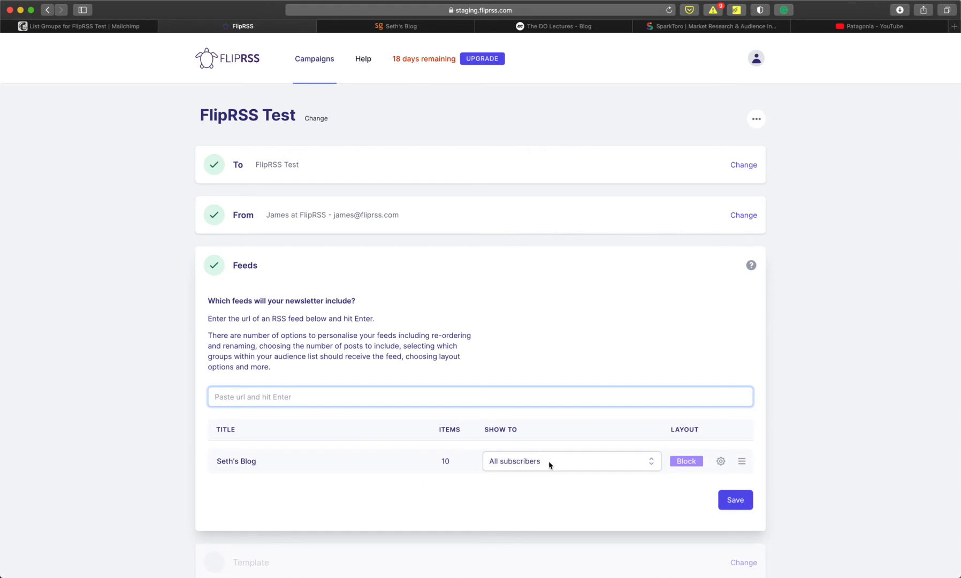
# - Set Seth's Blog to 5 items, shown only to the Interests - Seth group
pyautogui.moveTo(453, 459); pyautogui.dragTo(430, 459)
pyautogui.doubleClick(456, 463)
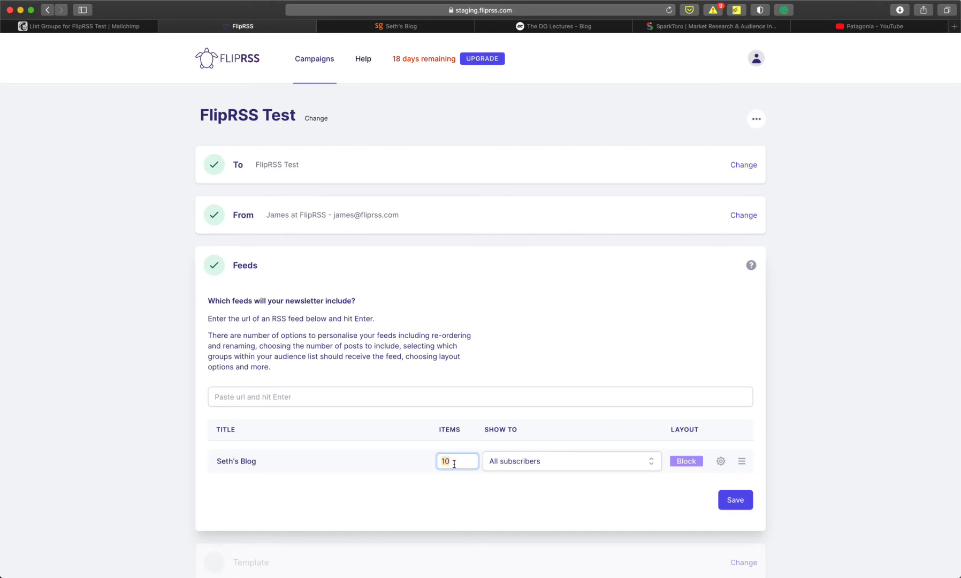
pyautogui.write('5')
pyautogui.click(558, 465)
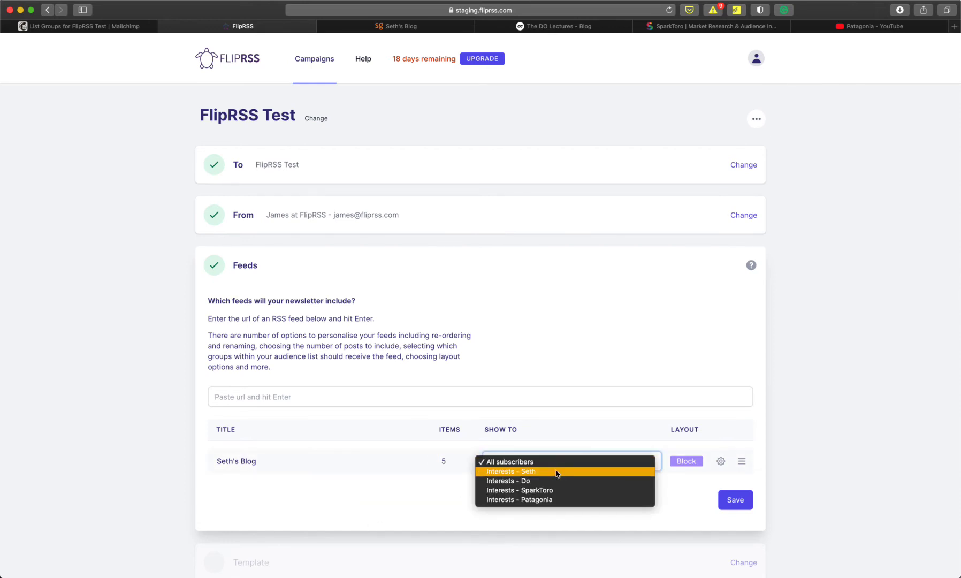
pyautogui.click(557, 474)
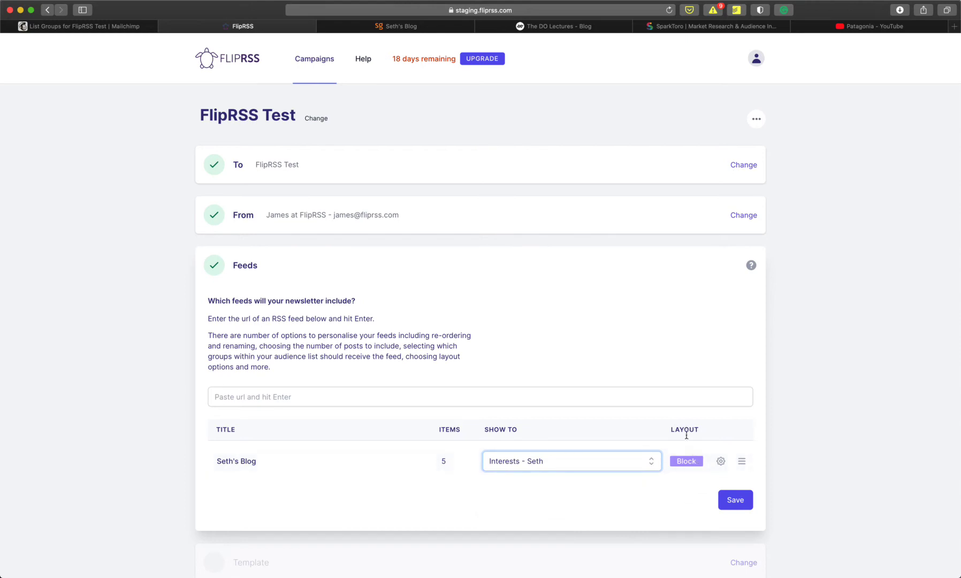
pyautogui.click(692, 464)
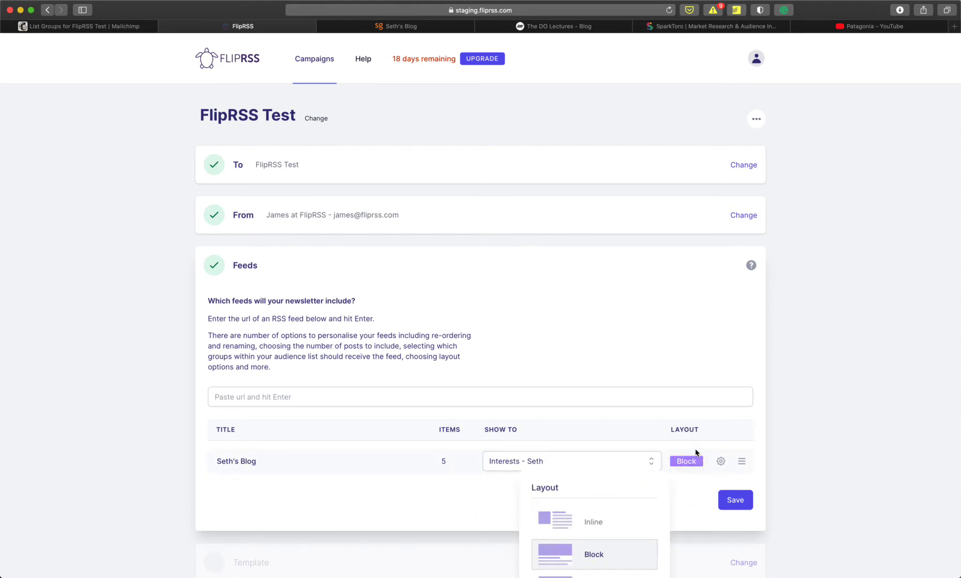
pyautogui.scroll(-5, 696, 453)
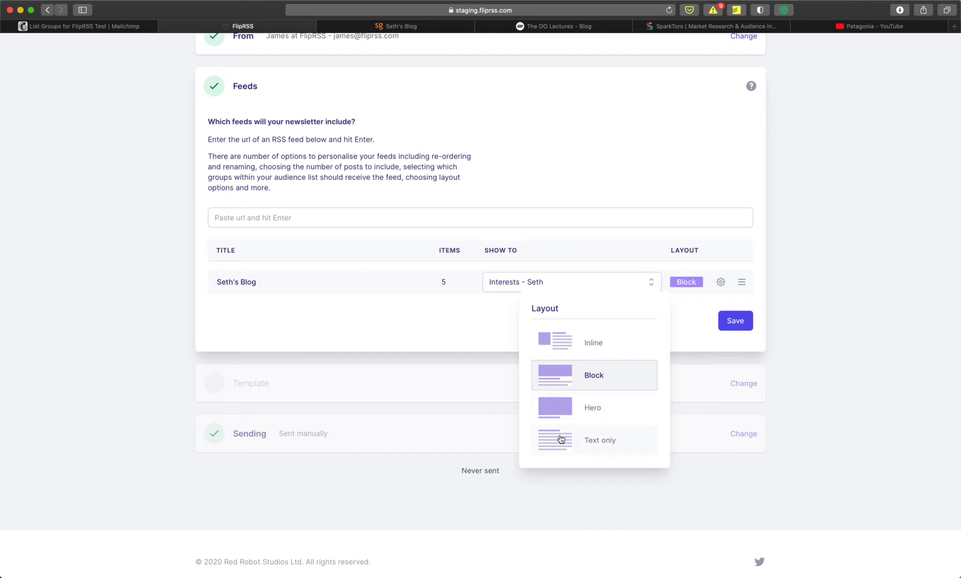
# - Switch Seth's Blog to the Text only layout and enable New items only in its options
pyautogui.click(593, 445)
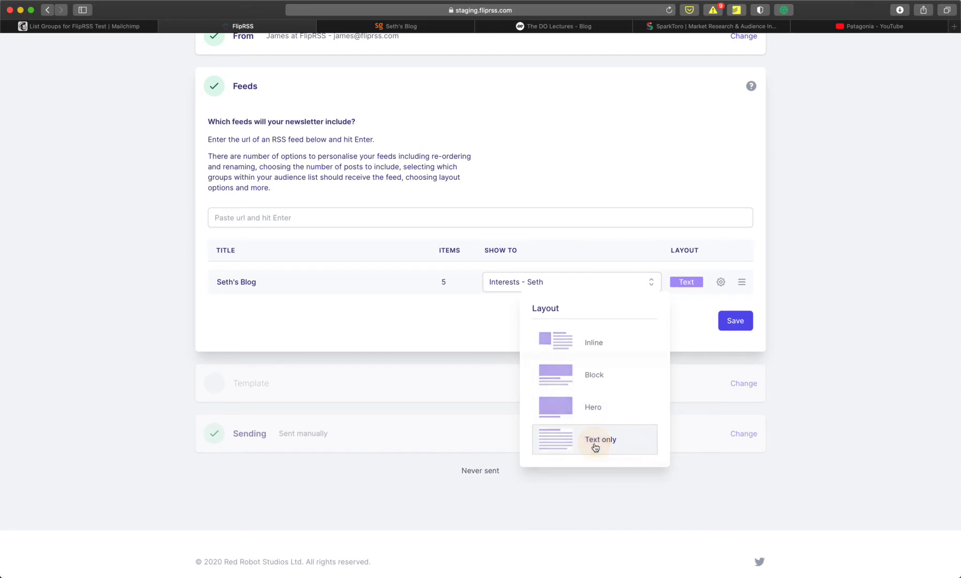
pyautogui.click(722, 283)
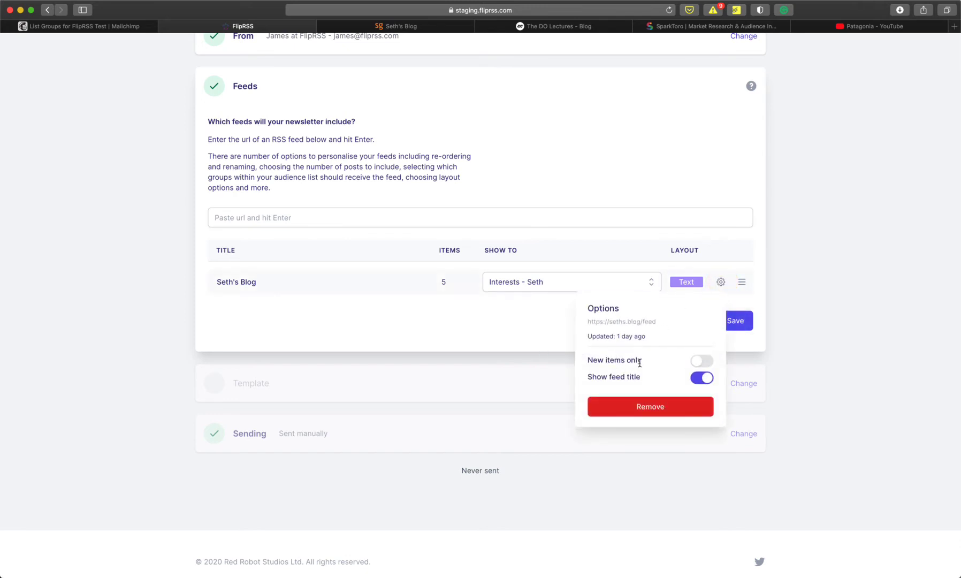
pyautogui.click(705, 362)
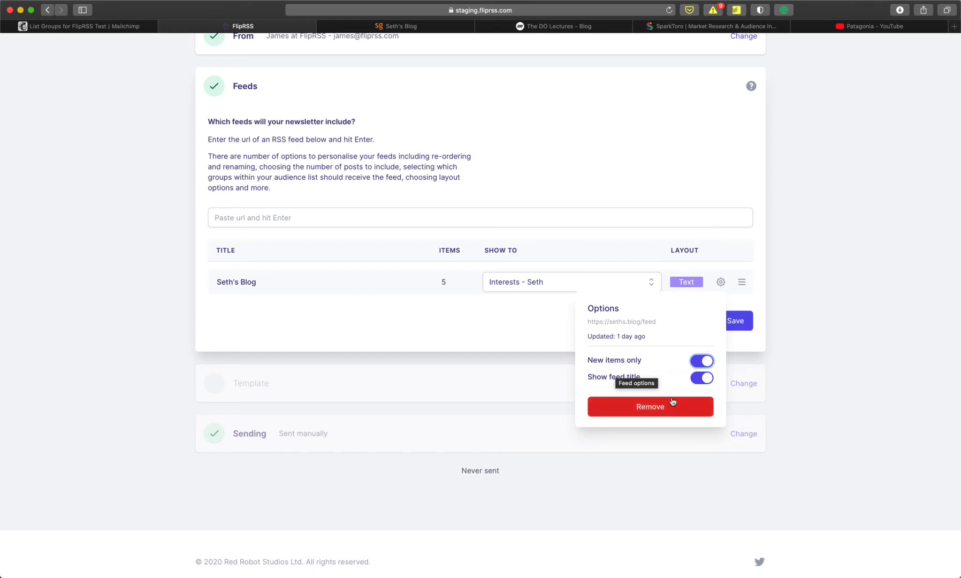
pyautogui.click(744, 301)
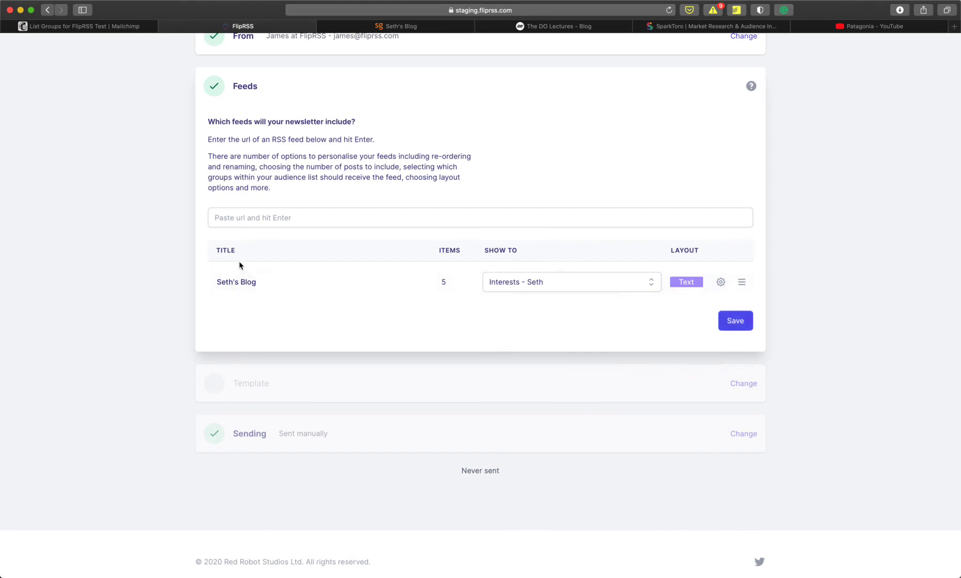
pyautogui.scroll(3, 400, 214)
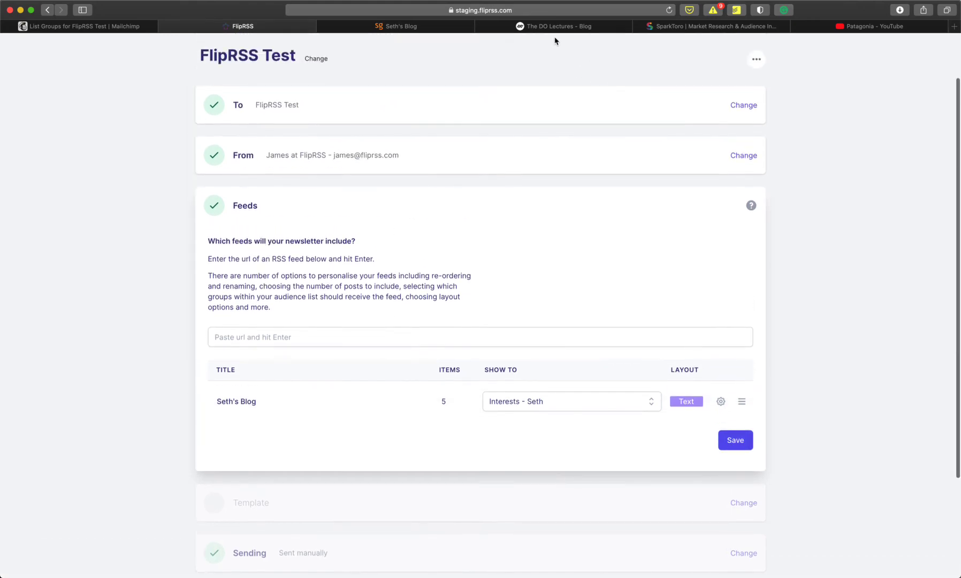
# - Copy The DO Lectures blog feed URL and add it to the campaign's feeds
pyautogui.click(551, 25)
pyautogui.click(482, 10)
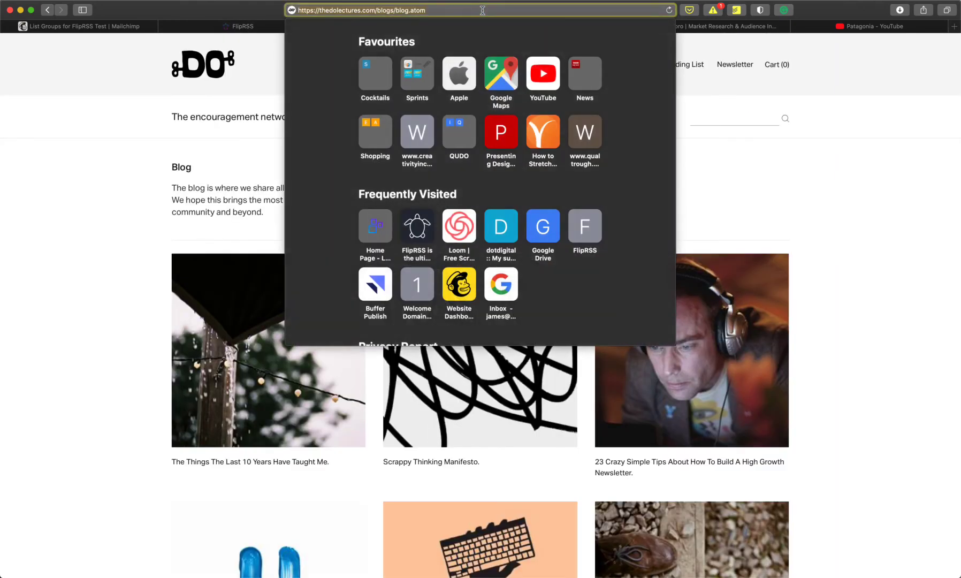
pyautogui.click(198, 26)
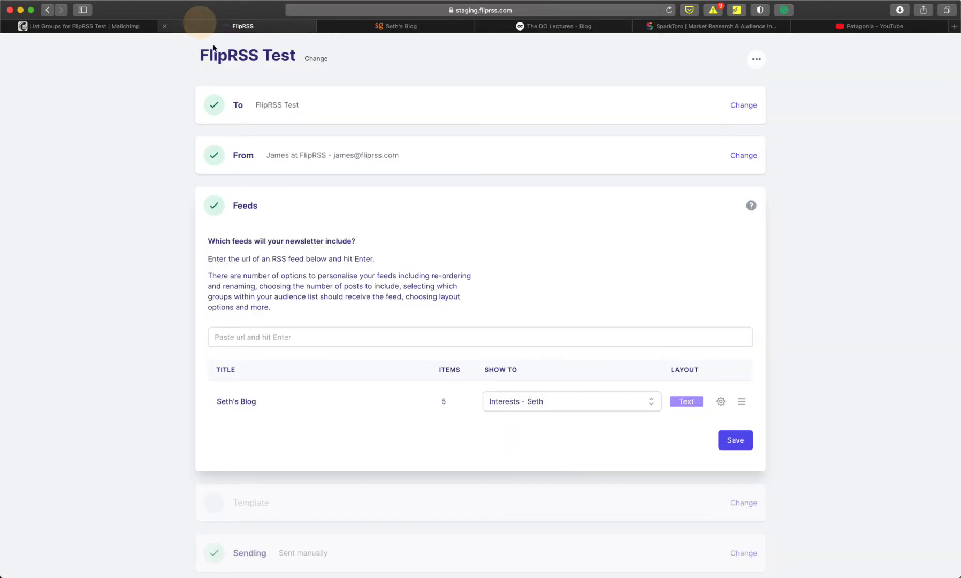
pyautogui.click(298, 341)
pyautogui.write('https://thedolectures.com/blogs/blog.atom')
pyautogui.press('Return')
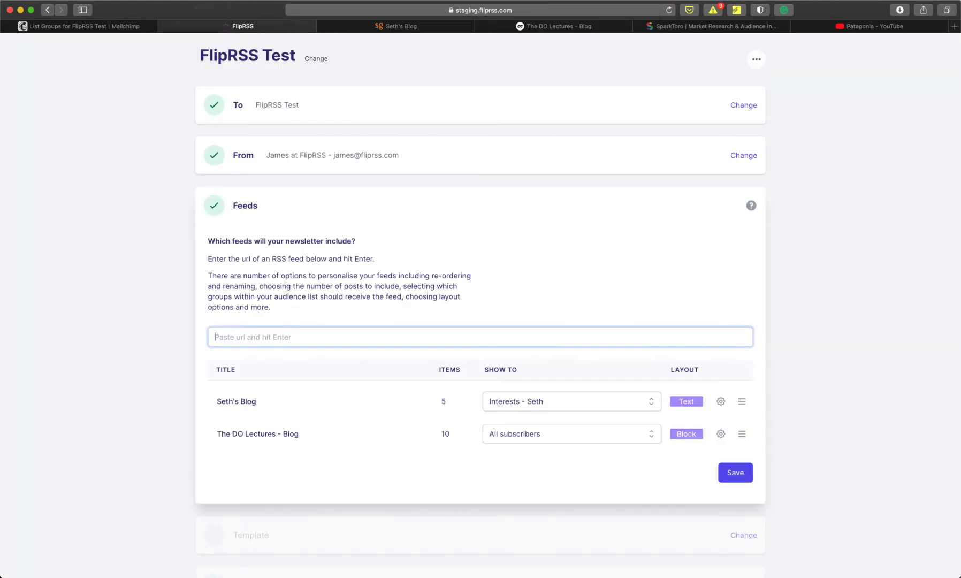
# - Give The DO Lectures feed 1 item, Interests - Do only, Hero layout, and move it above Seth's Blog
pyautogui.click(446, 434)
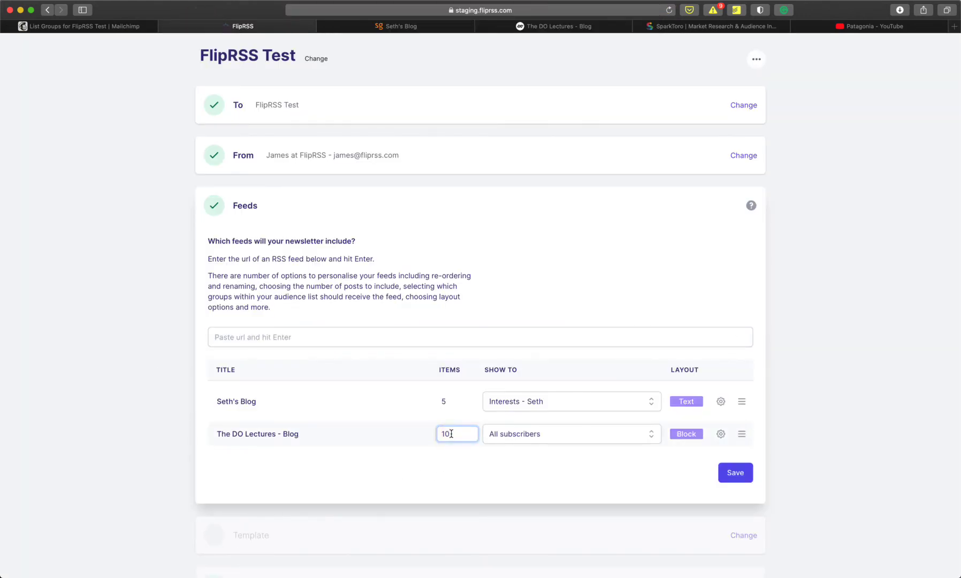
pyautogui.doubleClick(452, 434)
pyautogui.write('5')
pyautogui.click(555, 442)
pyautogui.click(562, 452)
pyautogui.click(687, 434)
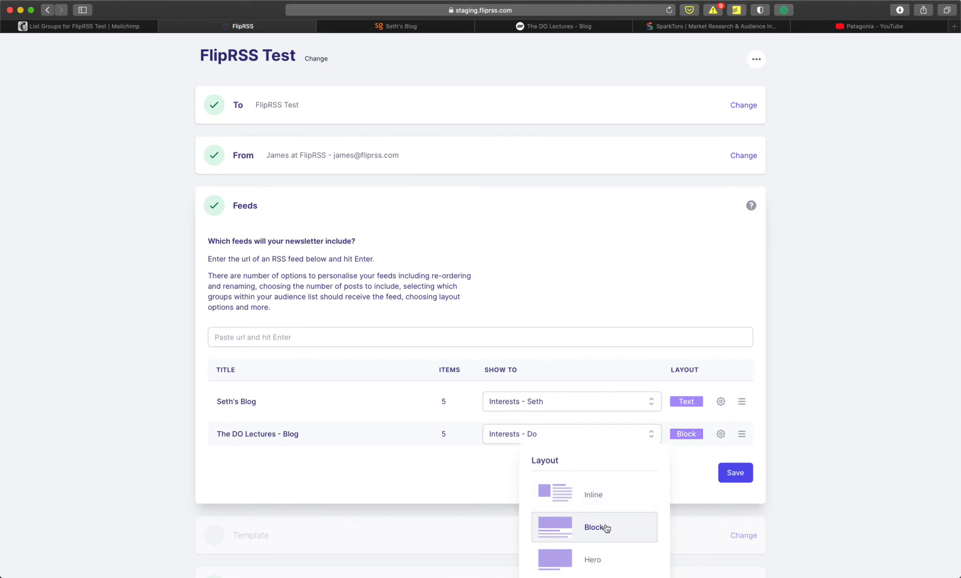
pyautogui.click(598, 559)
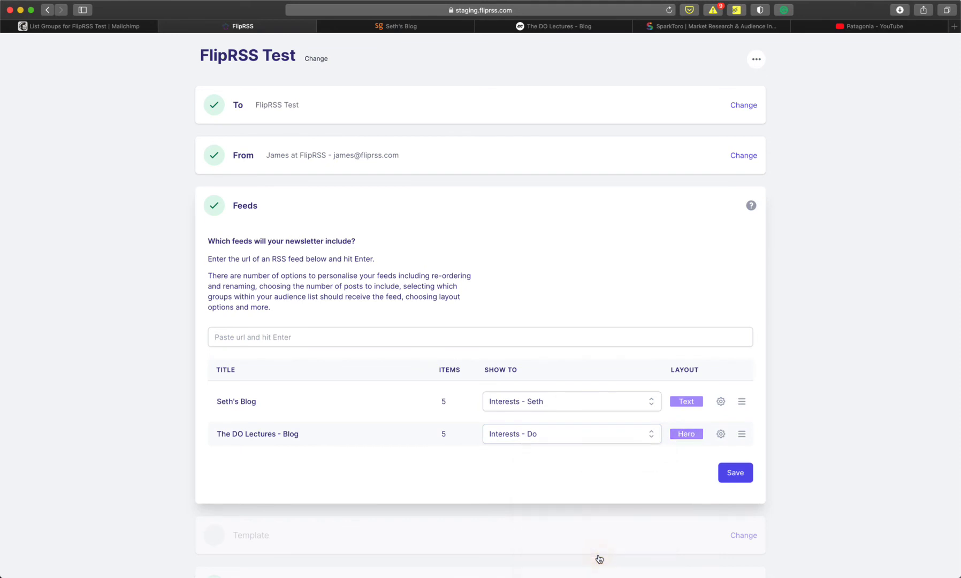
pyautogui.click(444, 433)
pyautogui.moveTo(742, 433); pyautogui.dragTo(742, 406)
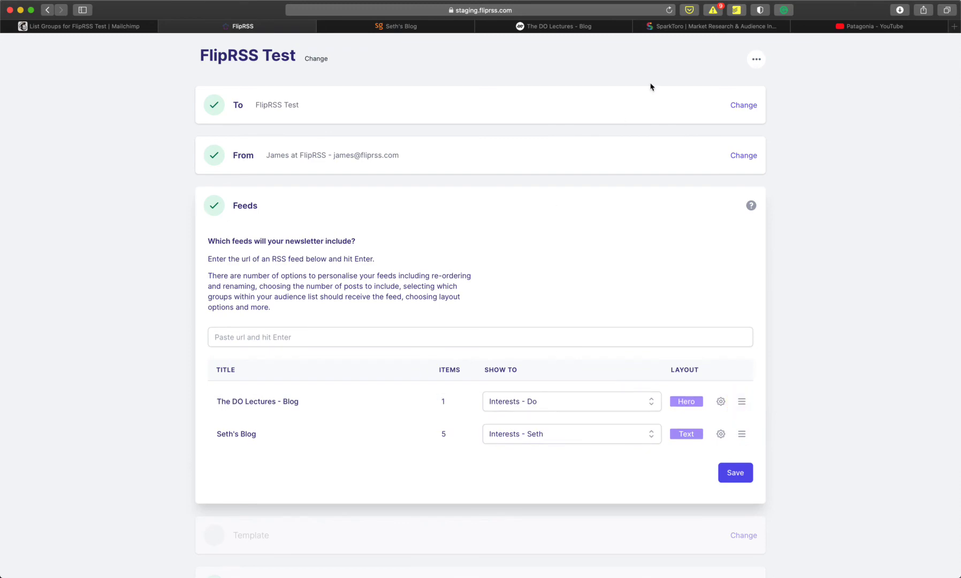
# - Add the SparkToro blog feed by its copied URL, with 5 items for Interests - SparkToro only
pyautogui.click(699, 26)
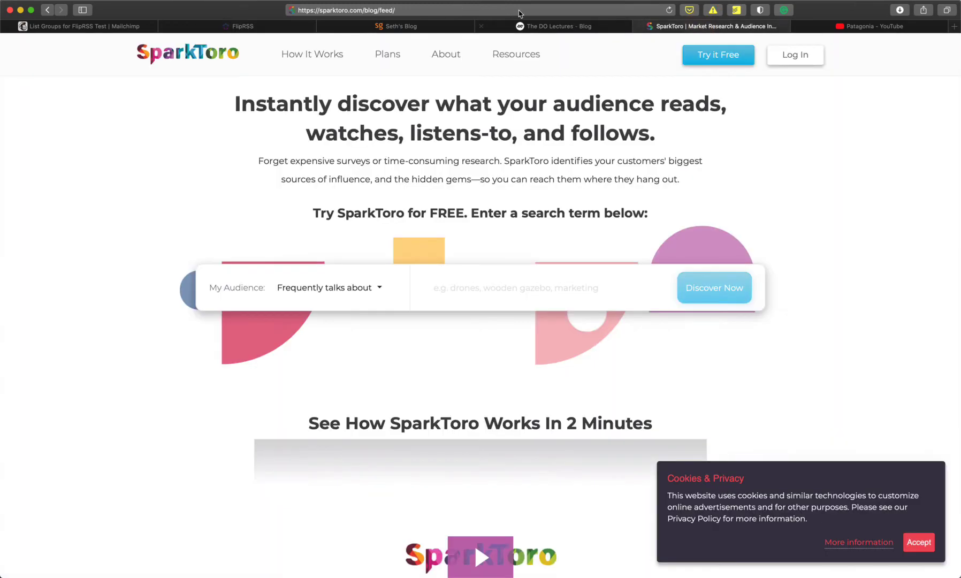
pyautogui.click(492, 11)
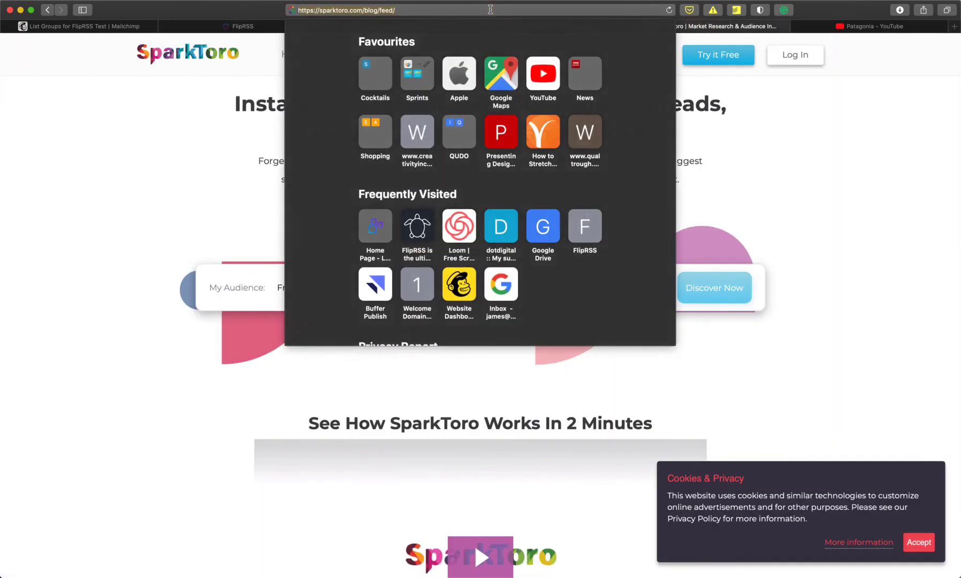
pyautogui.click(207, 27)
pyautogui.click(361, 337)
pyautogui.write('https://sparktoro.com/blog/feed/')
pyautogui.press('Return')
pyautogui.click(449, 470)
pyautogui.click(538, 468)
pyautogui.click(540, 497)
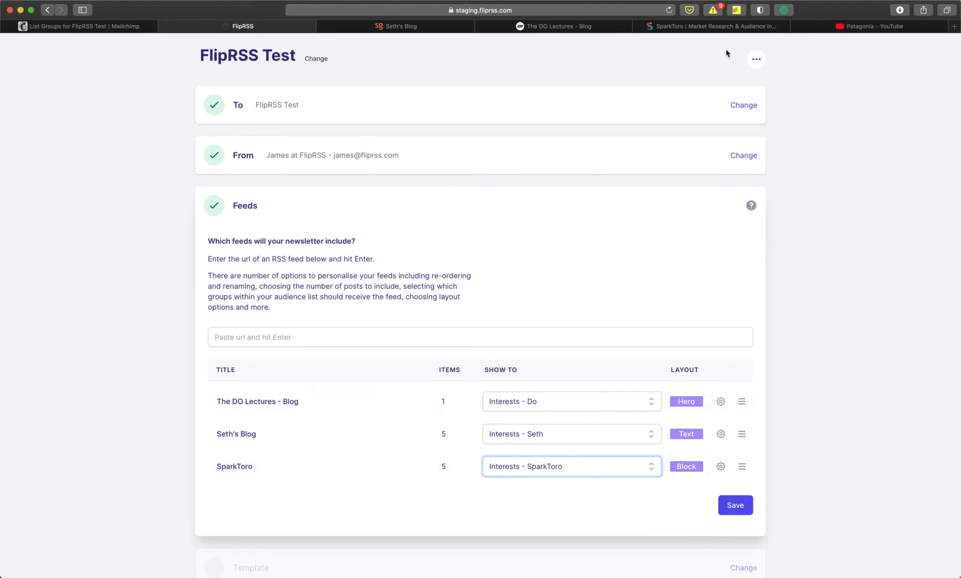
# - Add the Patagonia YouTube channel feed by its copied URL, with 3 items for Interests - Patagonia only
pyautogui.click(852, 28)
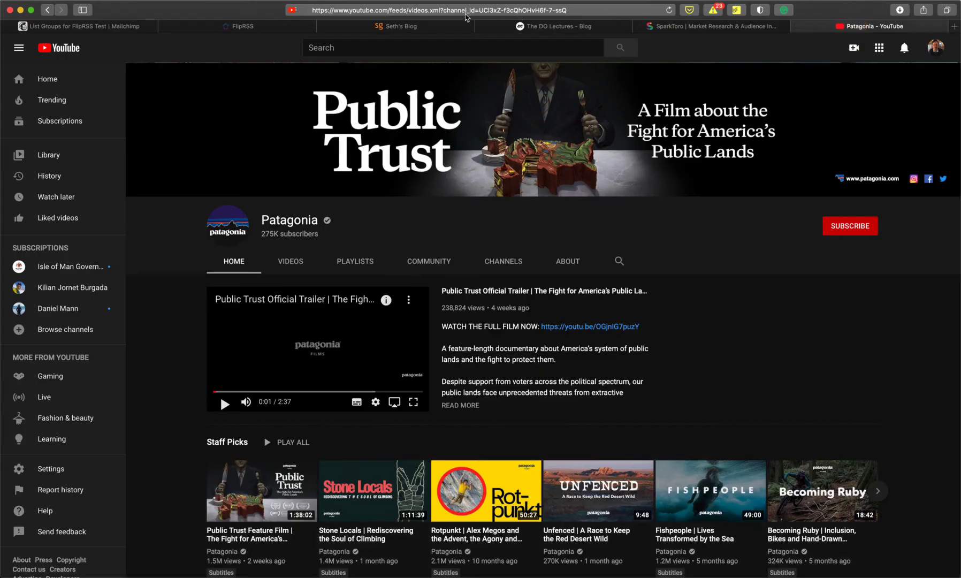
pyautogui.click(466, 9)
pyautogui.click(227, 27)
pyautogui.click(360, 337)
pyautogui.press('super+v')
pyautogui.press('Return')
pyautogui.doubleClick(458, 499)
pyautogui.press('BackSpace')
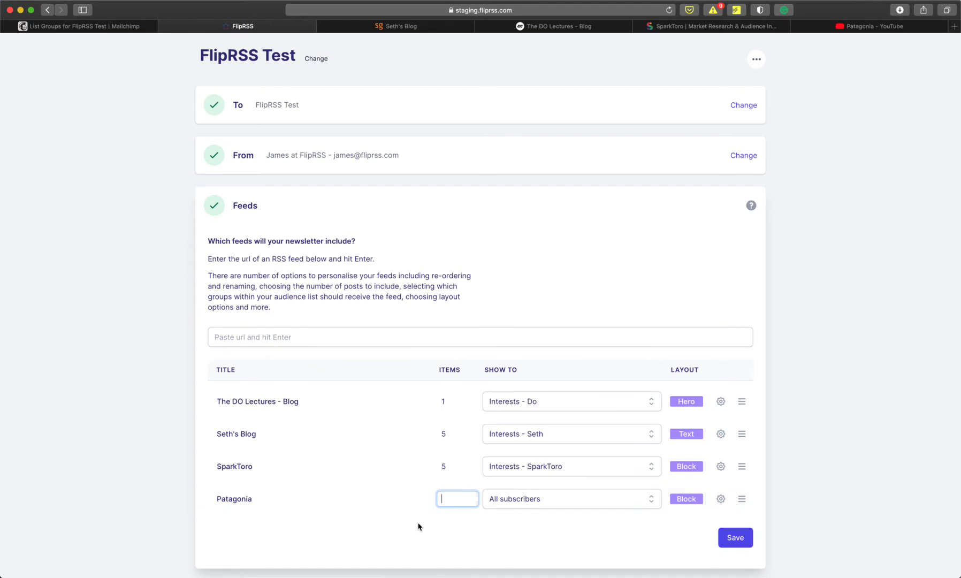
pyautogui.write('3')
pyautogui.click(600, 509)
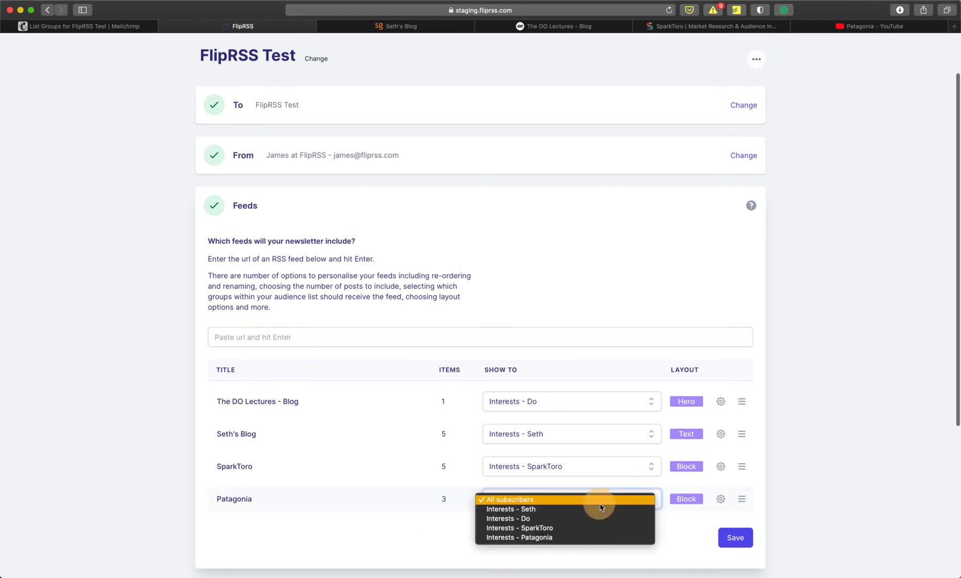
pyautogui.click(592, 538)
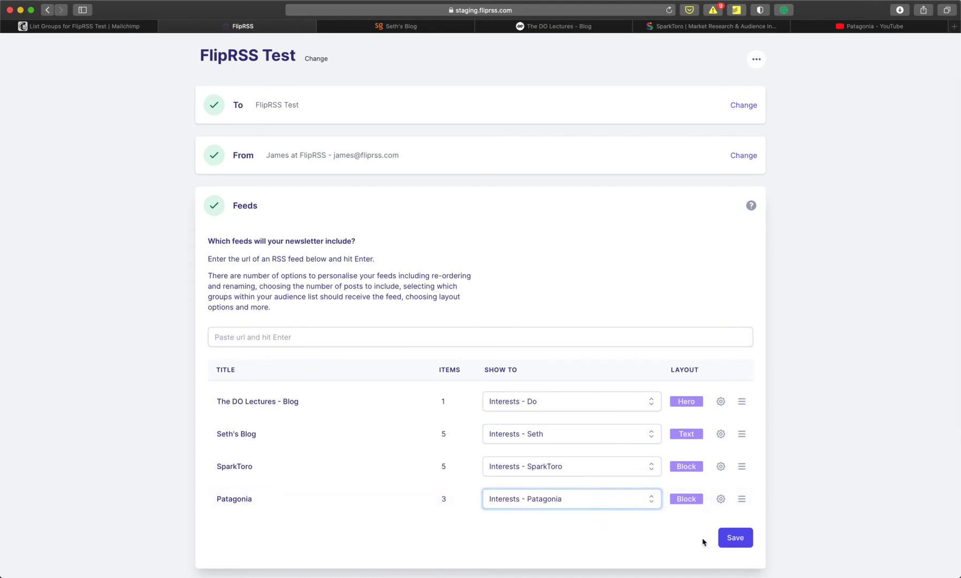
# - Save the four group-targeted feeds and check the Template dropdown for available templates
pyautogui.scroll(-3, 792, 447)
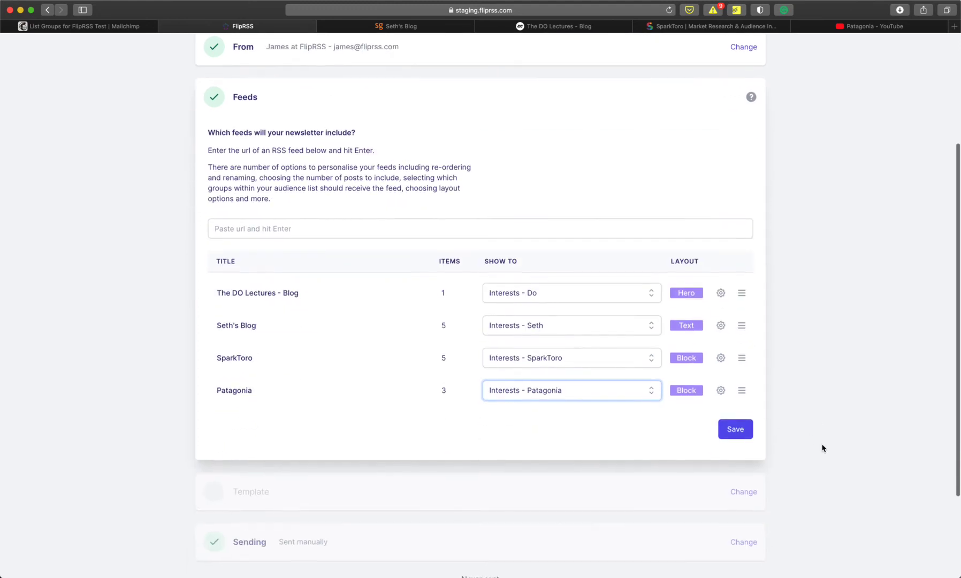
pyautogui.click(742, 434)
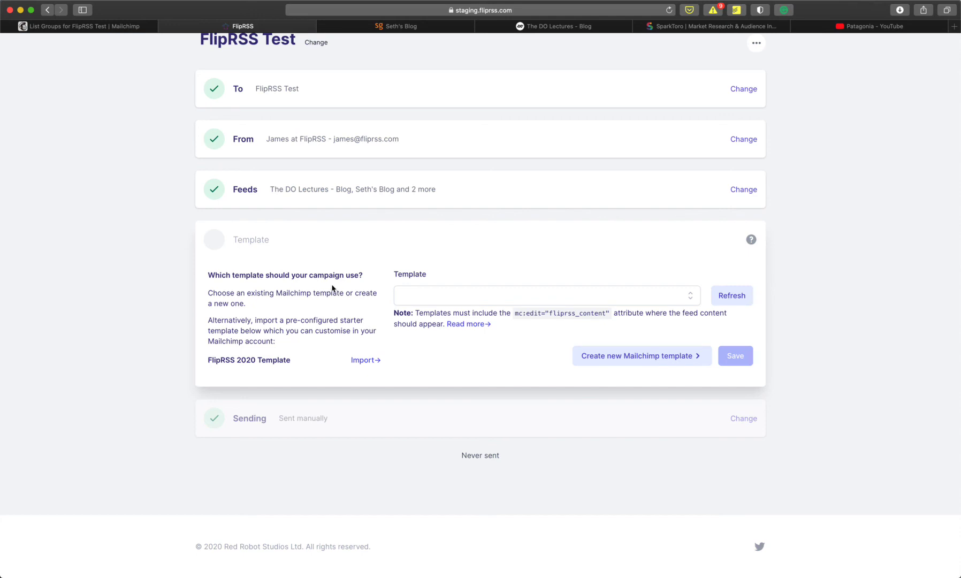
pyautogui.click(493, 294)
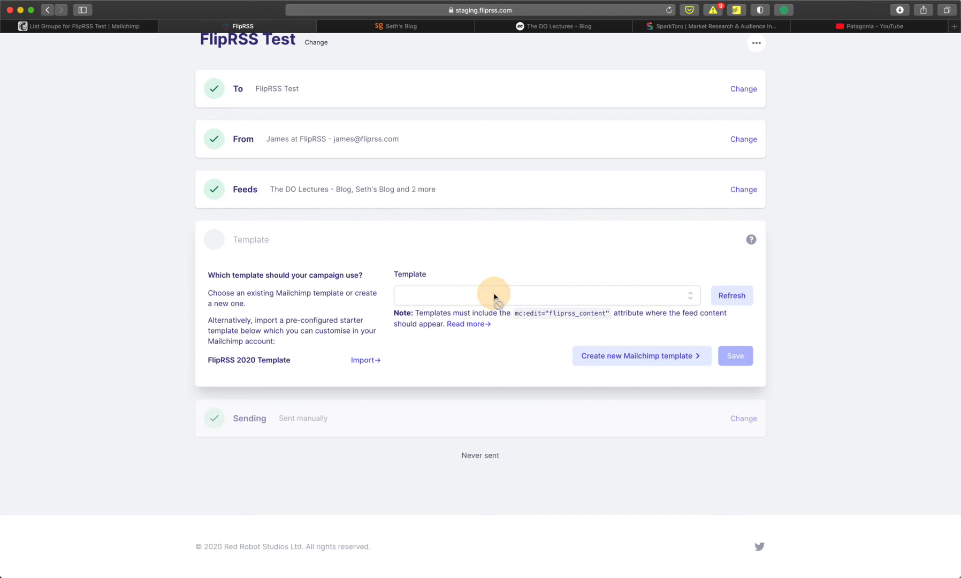
pyautogui.click(689, 295)
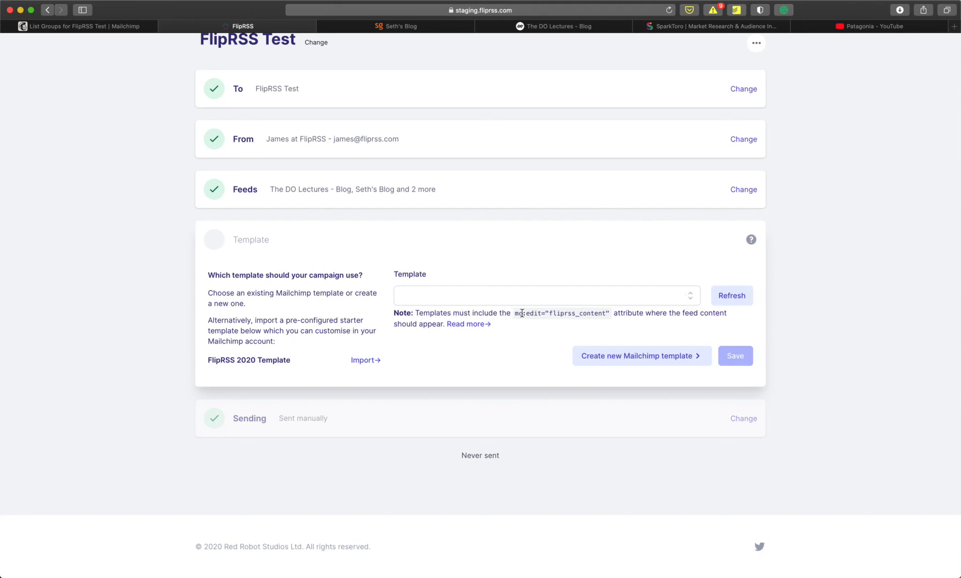
# - Review the required mc:edit snippet, then import the FlipRSS 2020 starter template into Mailchimp
pyautogui.moveTo(515, 314); pyautogui.dragTo(611, 314)
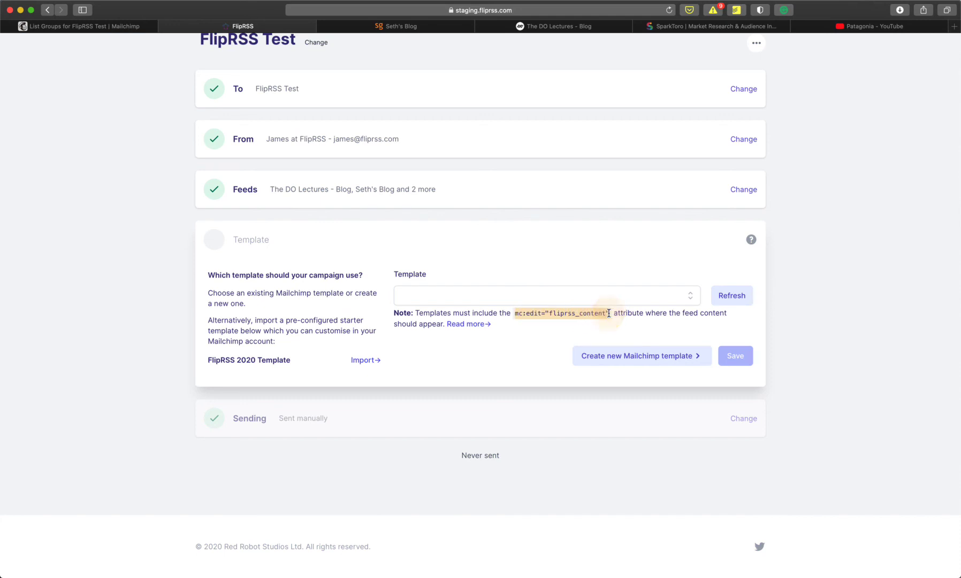
pyautogui.click(464, 350)
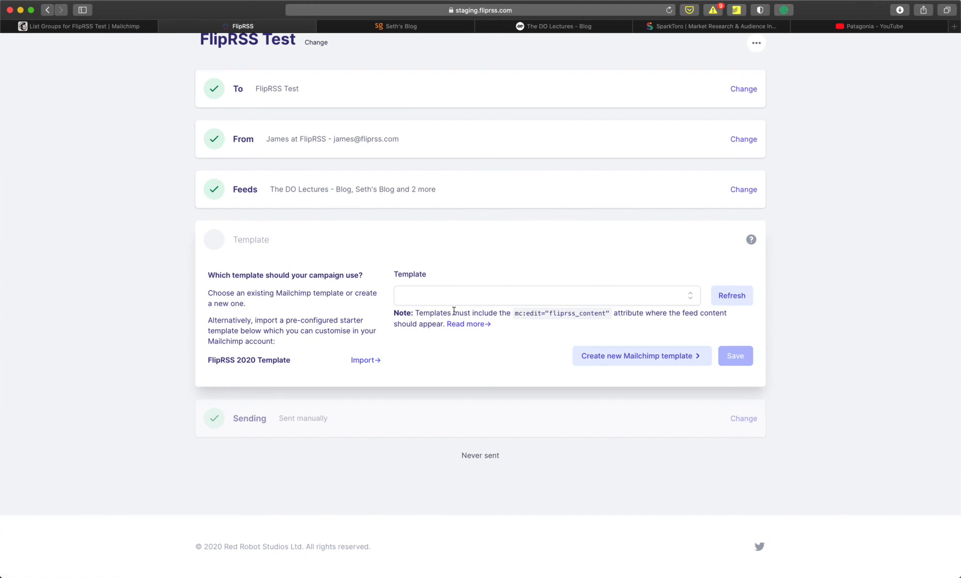
pyautogui.click(366, 361)
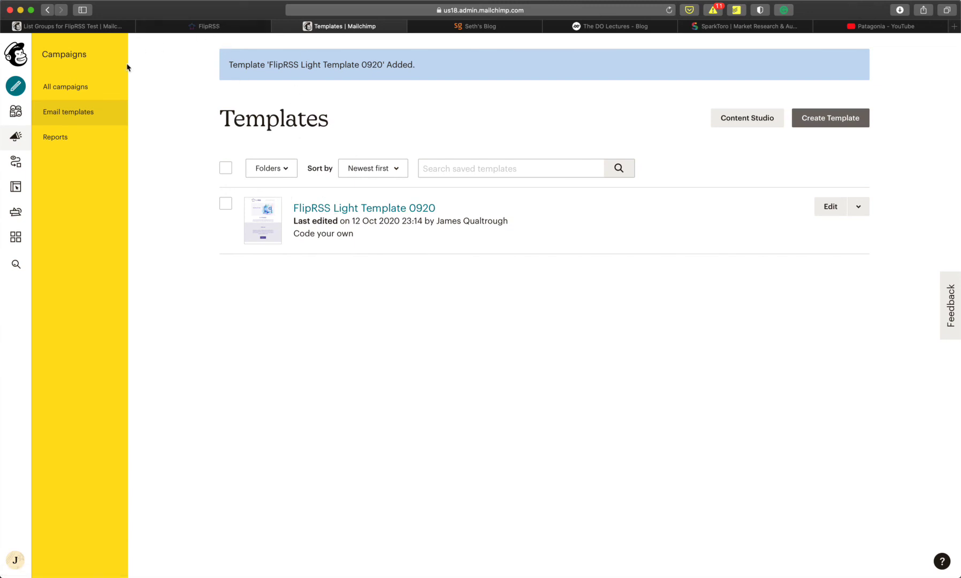
# - Refresh FlipRSS's template list, select FlipRSS Light Template 0920, and return to Mailchimp's templates page
pyautogui.click(204, 25)
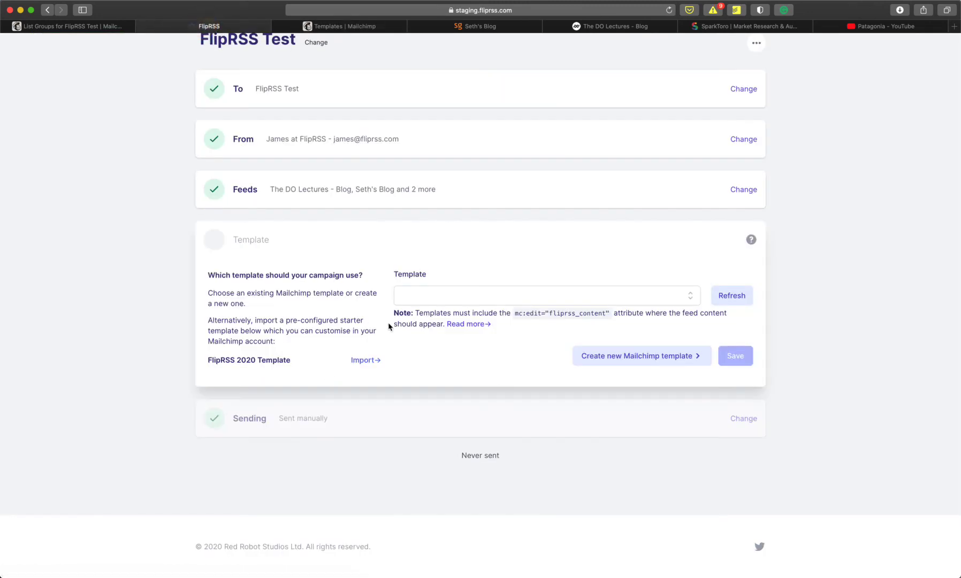
pyautogui.click(678, 291)
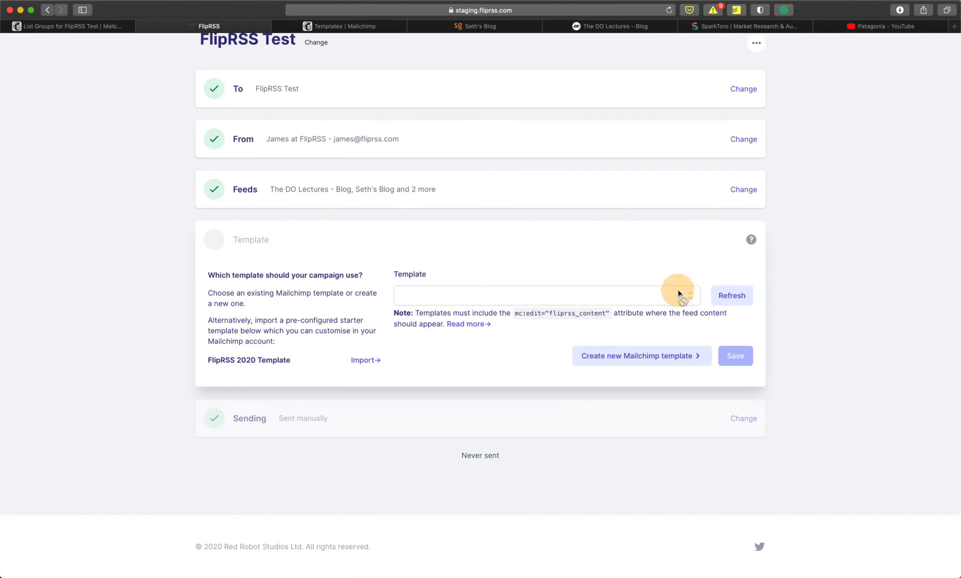
pyautogui.click(734, 294)
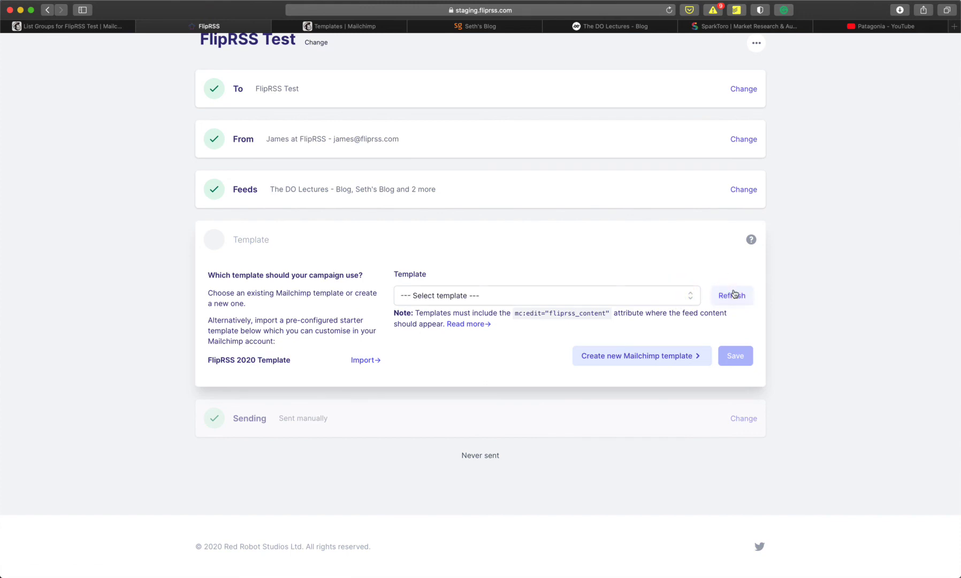
pyautogui.click(695, 298)
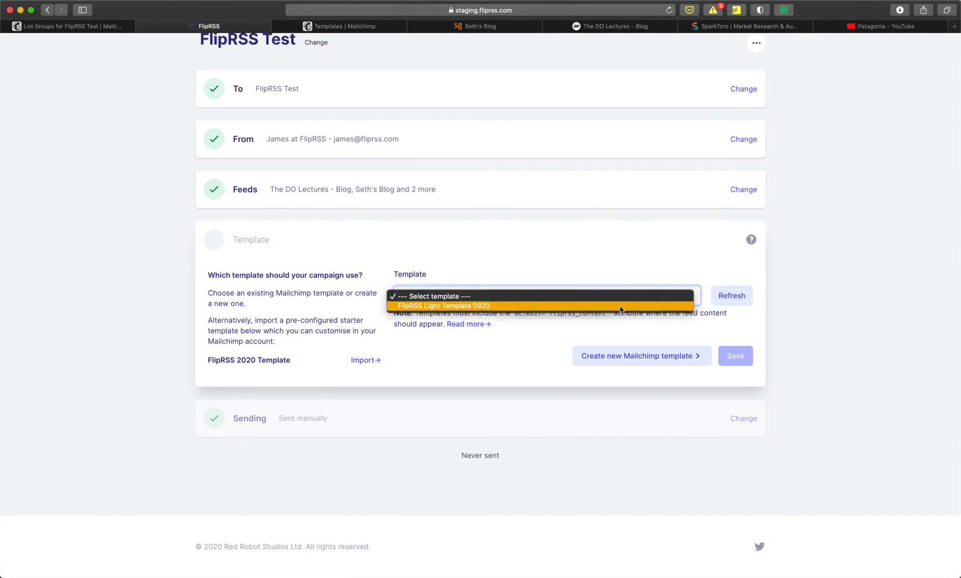
pyautogui.click(620, 305)
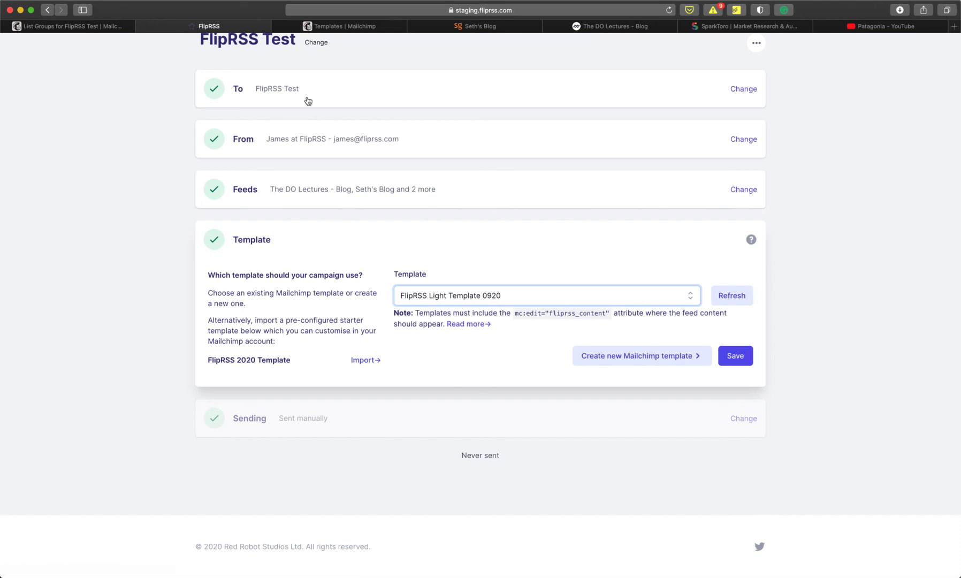
pyautogui.click(334, 26)
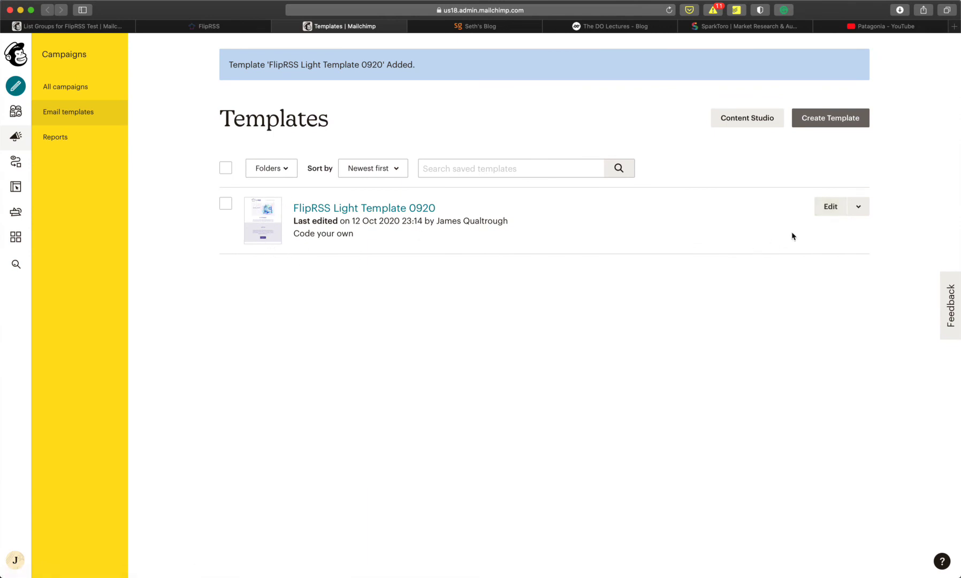
# - Open FlipRSS Light Template 0920's code in Mailchimp, scroll through it, then go back to FlipRSS
pyautogui.click(827, 209)
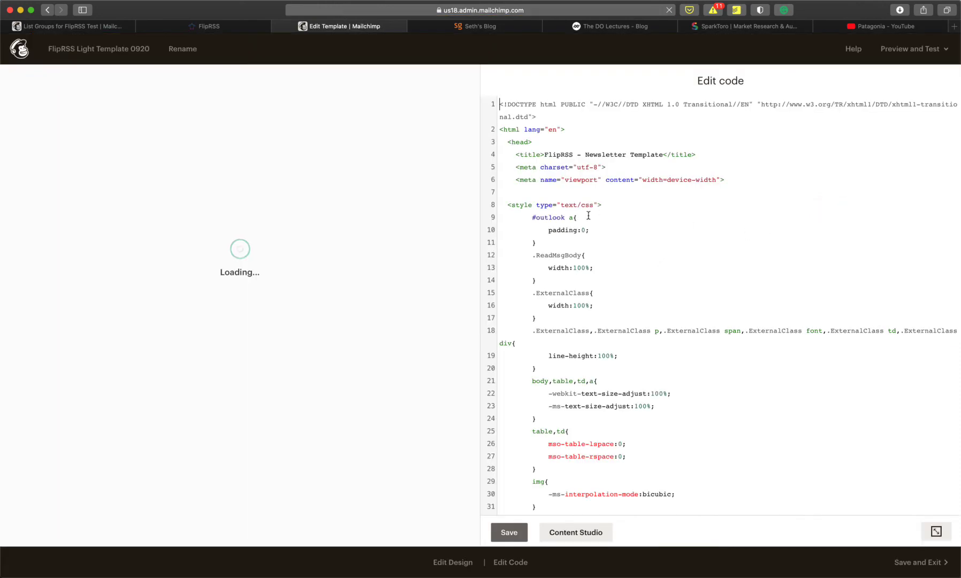
pyautogui.scroll(-10, 584, 410)
pyautogui.scroll(-6, 584, 410)
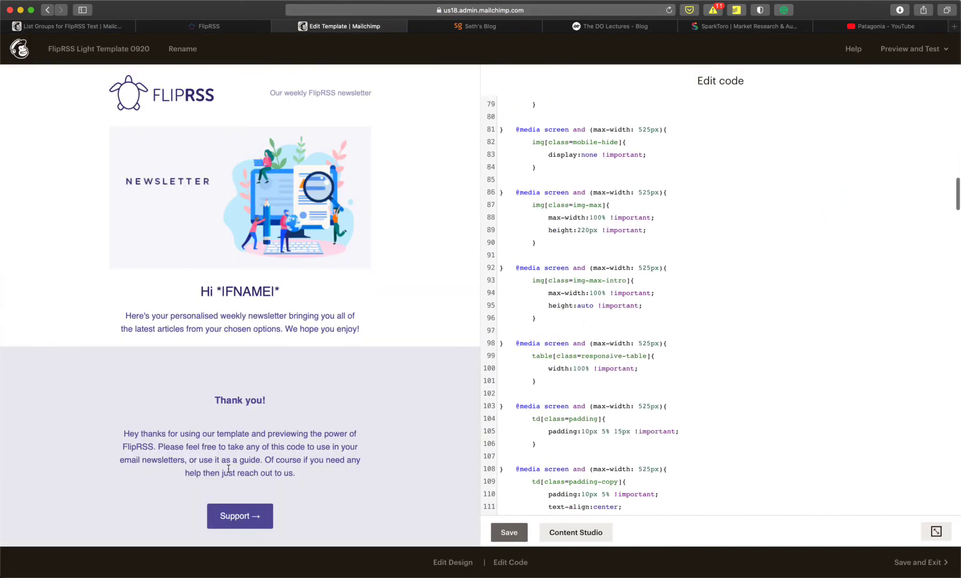
pyautogui.click(217, 27)
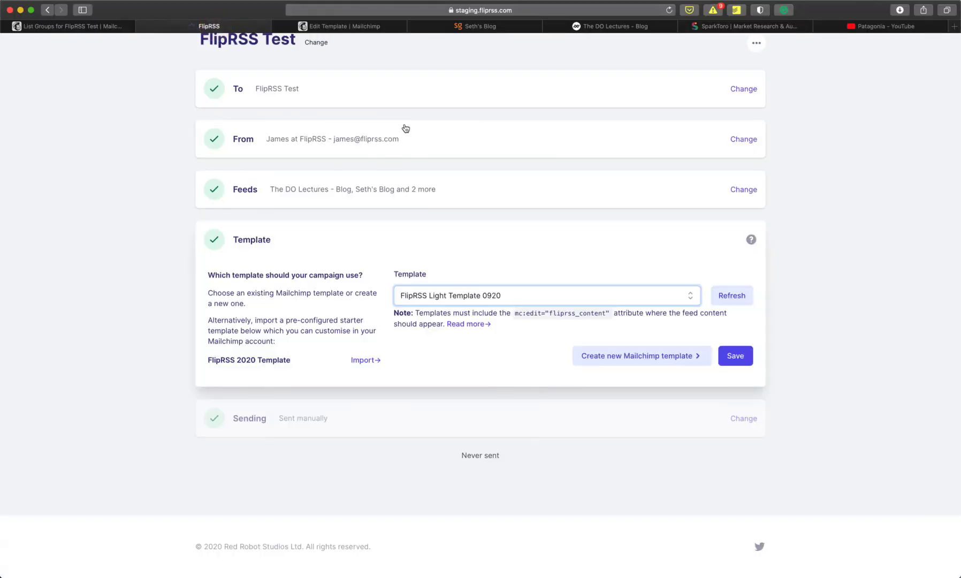
# - Save FlipRSS Light Template 0920 as the campaign template and expand the Sending card's options
pyautogui.click(738, 357)
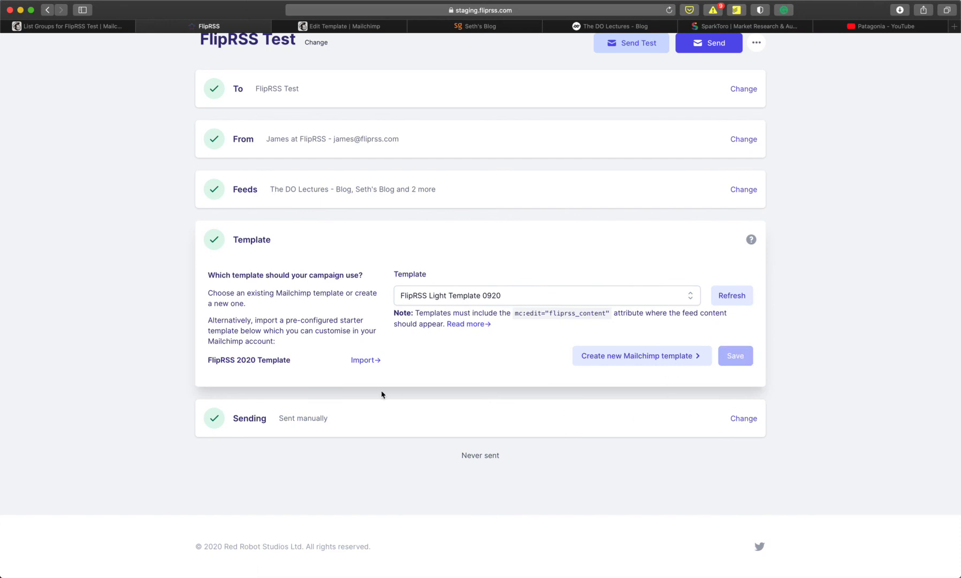
pyautogui.click(344, 419)
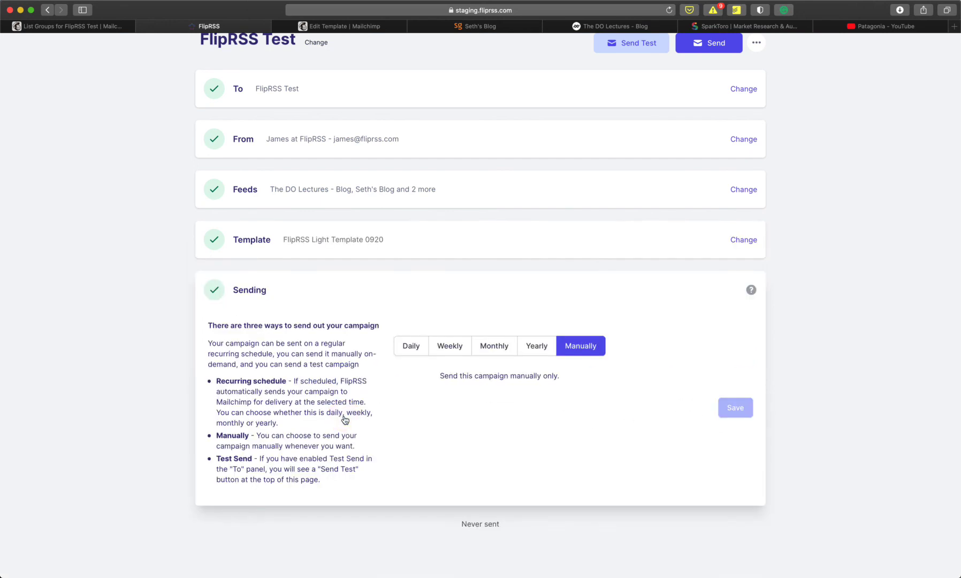
pyautogui.scroll(3, 440, 217)
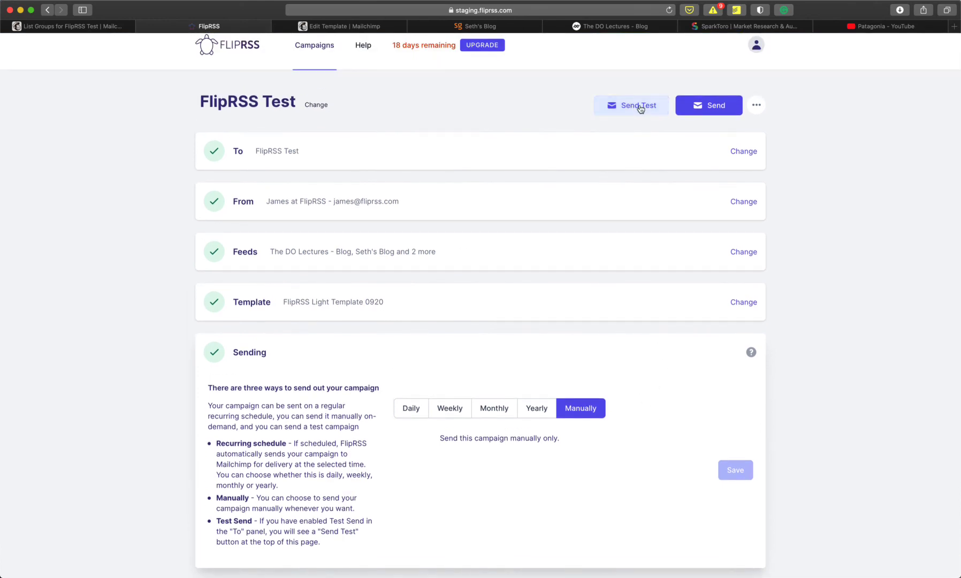
pyautogui.scroll(-3, 294, 446)
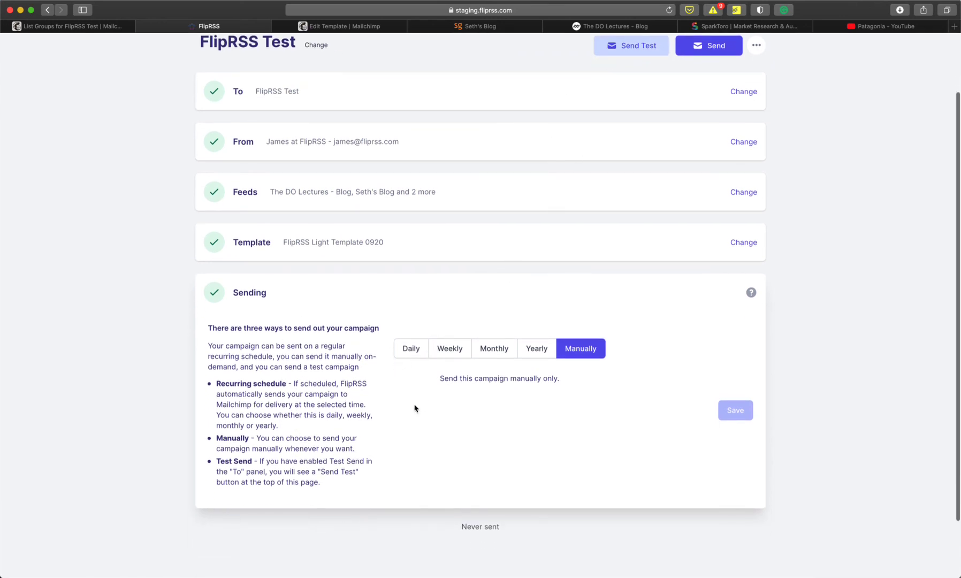
# - Preview the Daily, Weekly, Monthly and Yearly schedules, then save sending as Manually
pyautogui.click(412, 349)
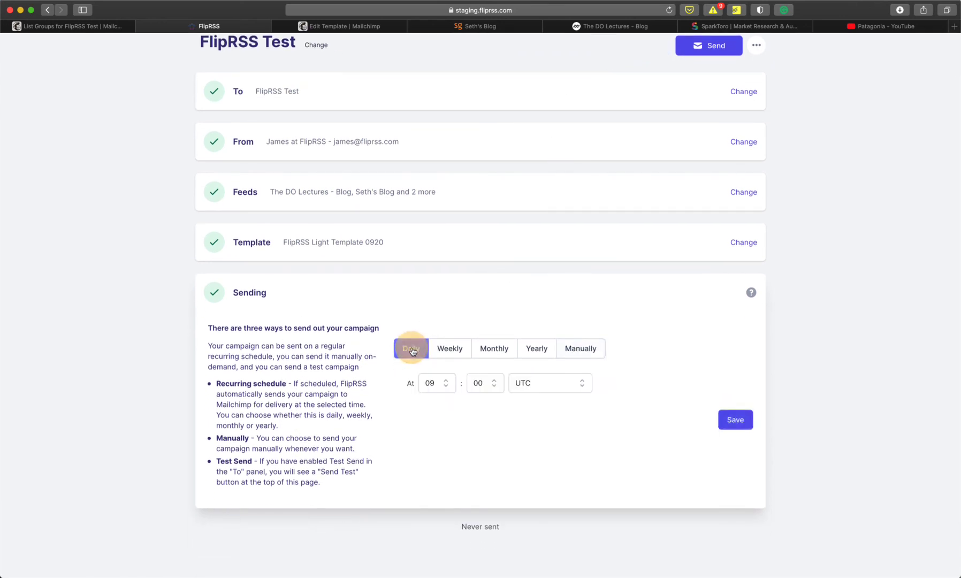
pyautogui.click(456, 355)
pyautogui.click(494, 350)
pyautogui.click(540, 349)
pyautogui.click(574, 353)
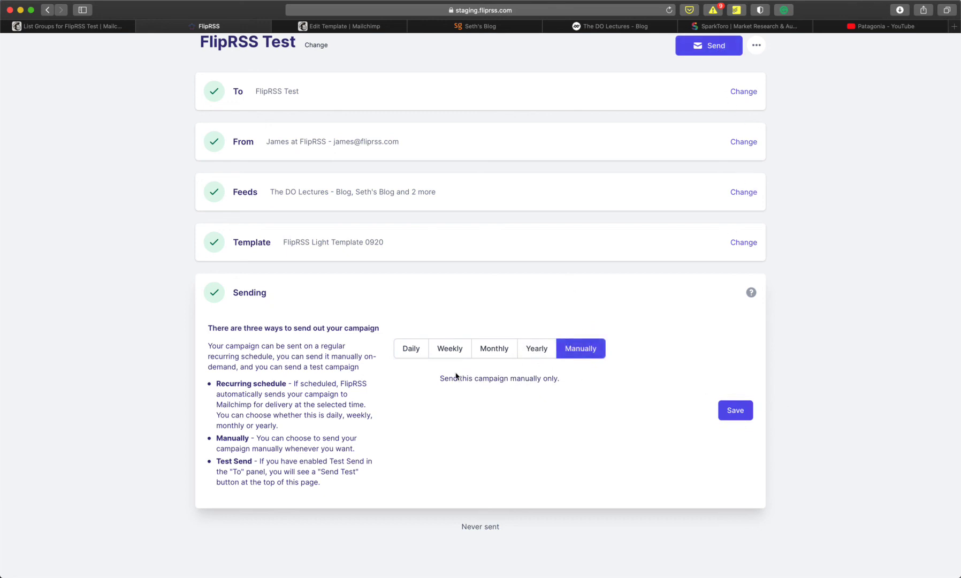
pyautogui.click(411, 349)
pyautogui.scroll(3, 428, 386)
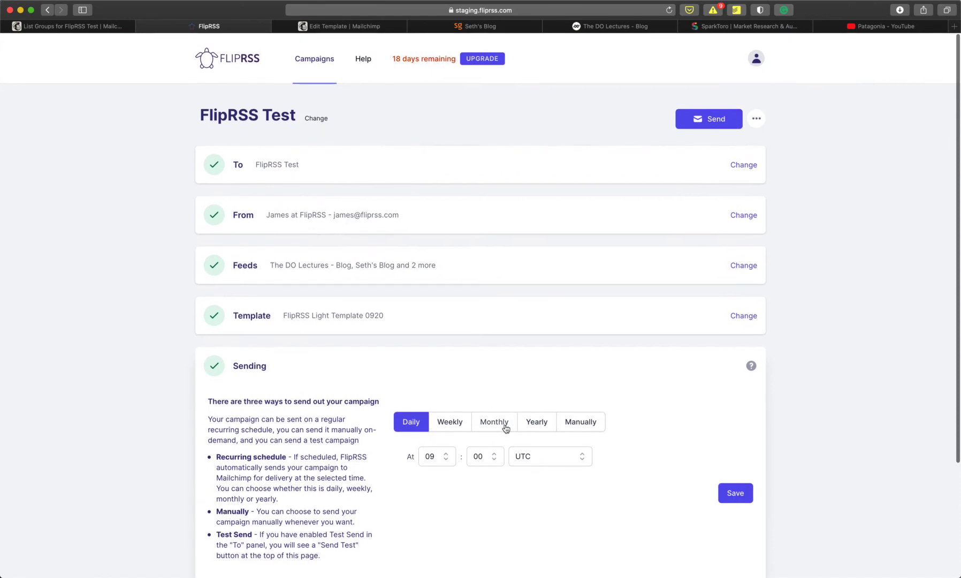
pyautogui.click(578, 425)
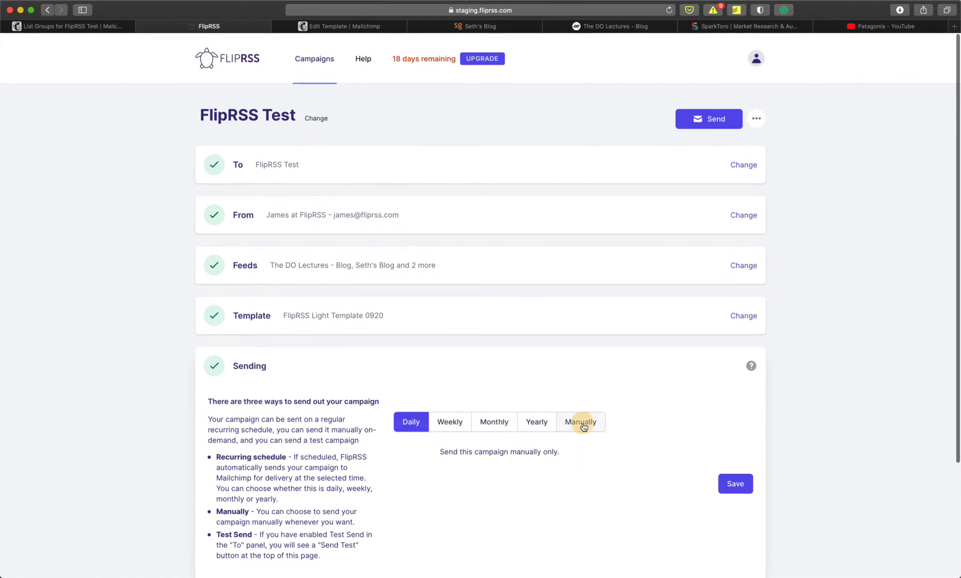
pyautogui.click(735, 482)
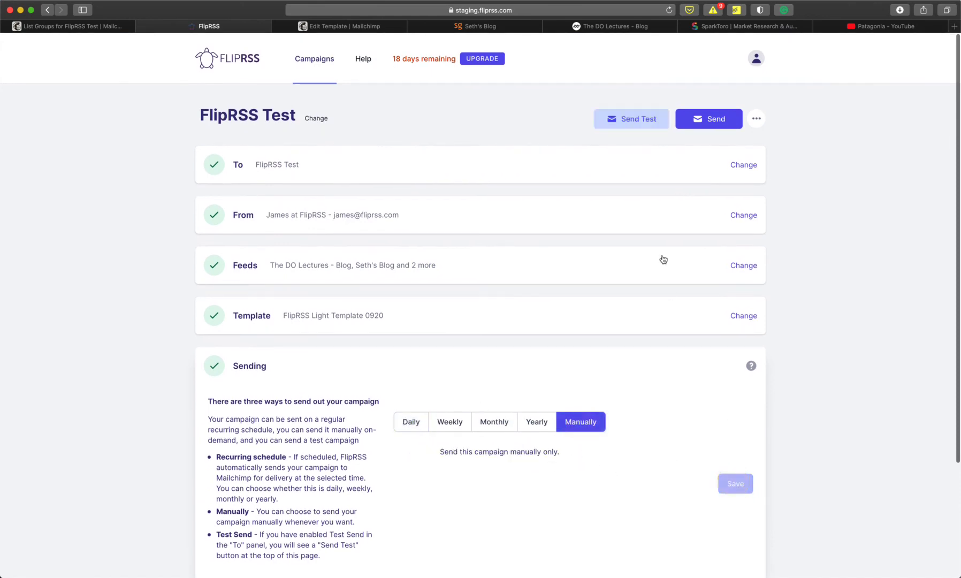
# - Use Send Test to send a test email of the fully configured FlipRSS Test campaign
pyautogui.click(639, 125)
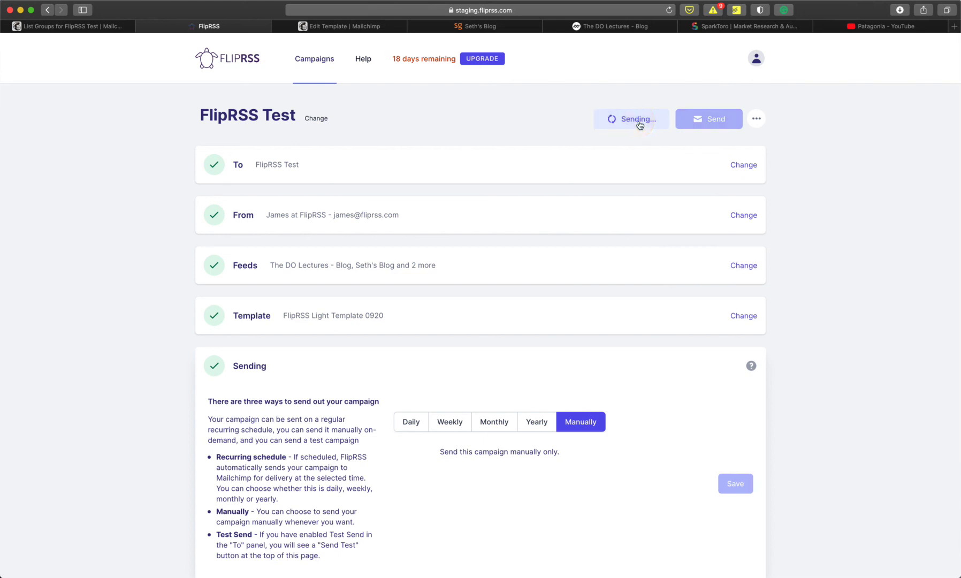